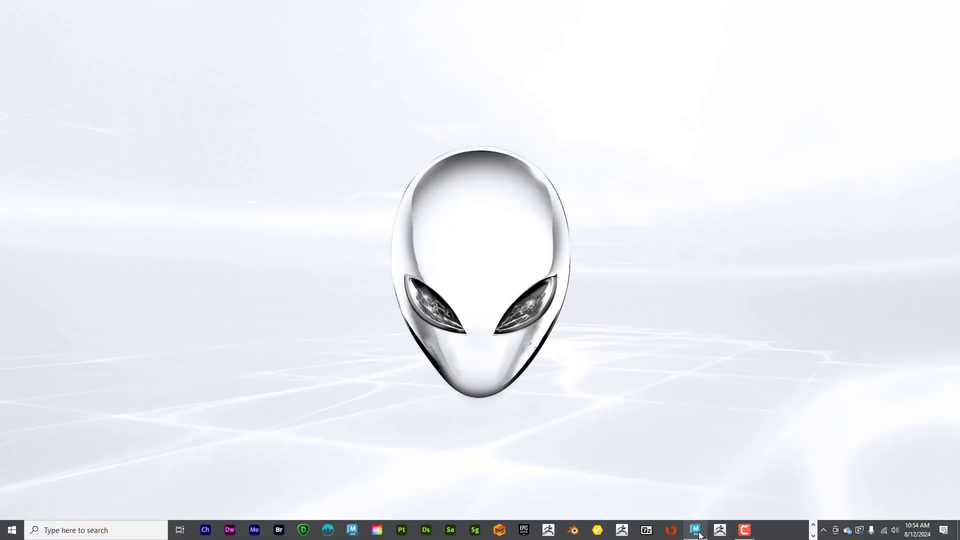
# Bring the Maya window forward and open the File menu to reach Set Project
pyautogui.click(695, 529)
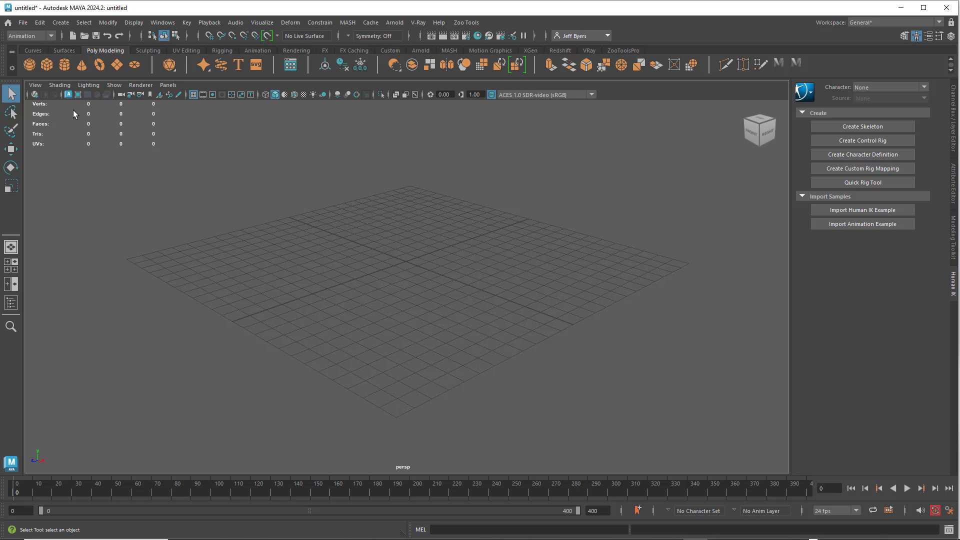
pyautogui.click(23, 23)
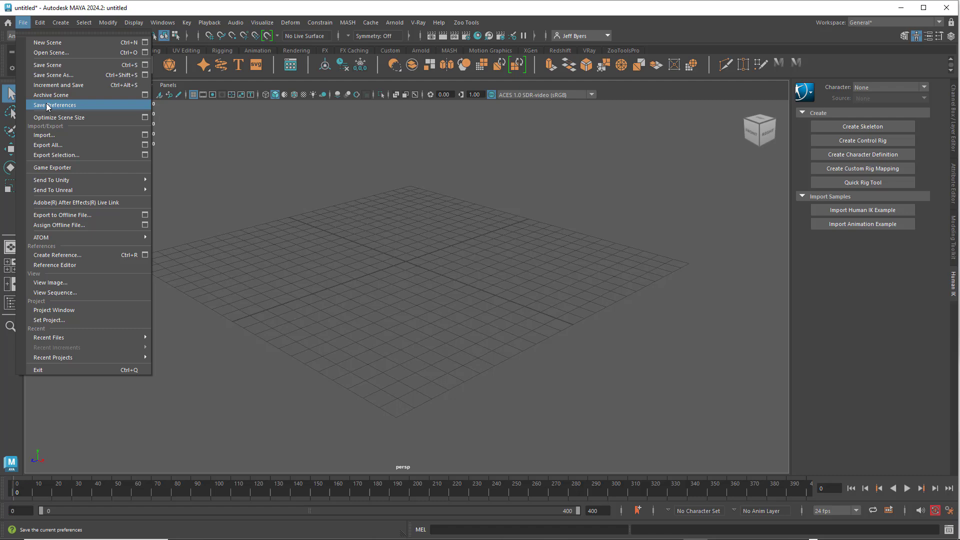
# In the Set Project dialog, browse to the Documents\maya\projects folder
pyautogui.click(54, 320)
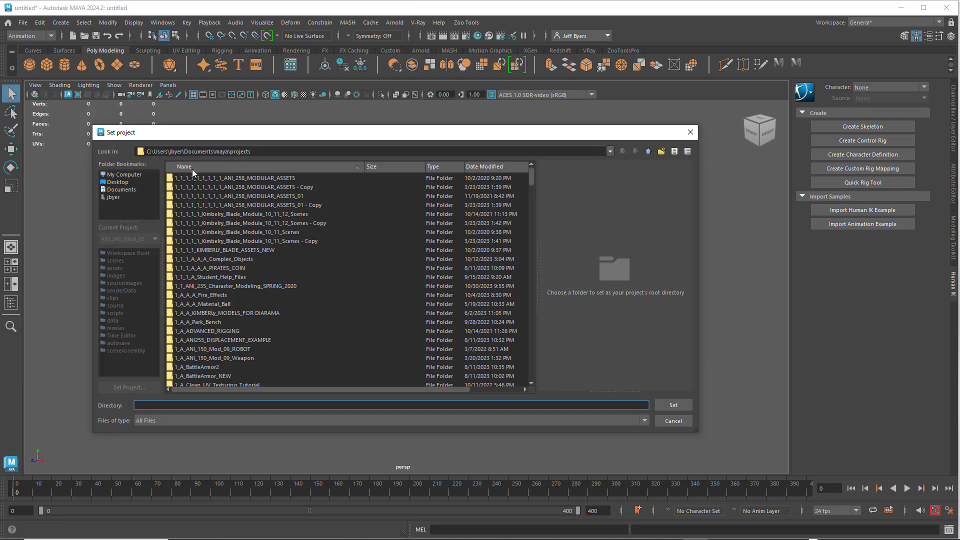
pyautogui.click(125, 175)
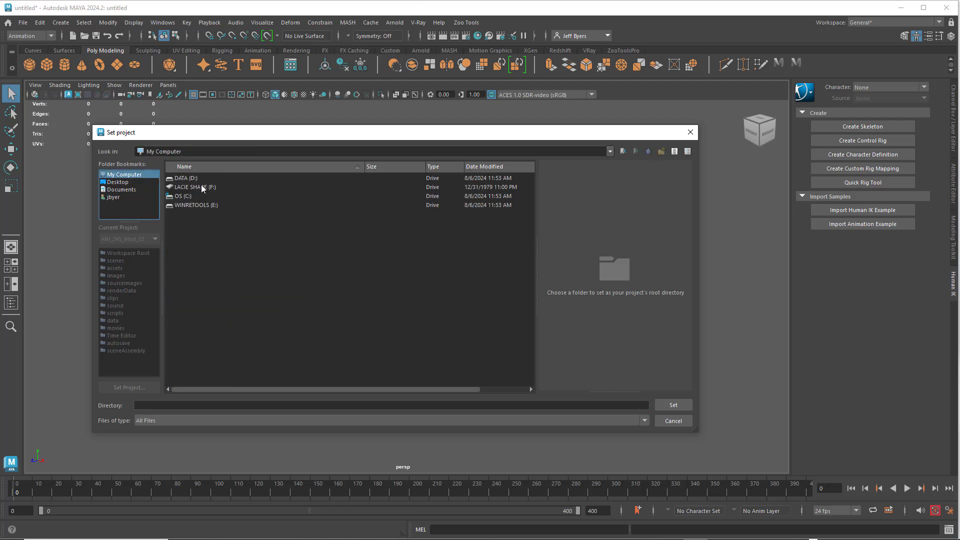
pyautogui.click(131, 190)
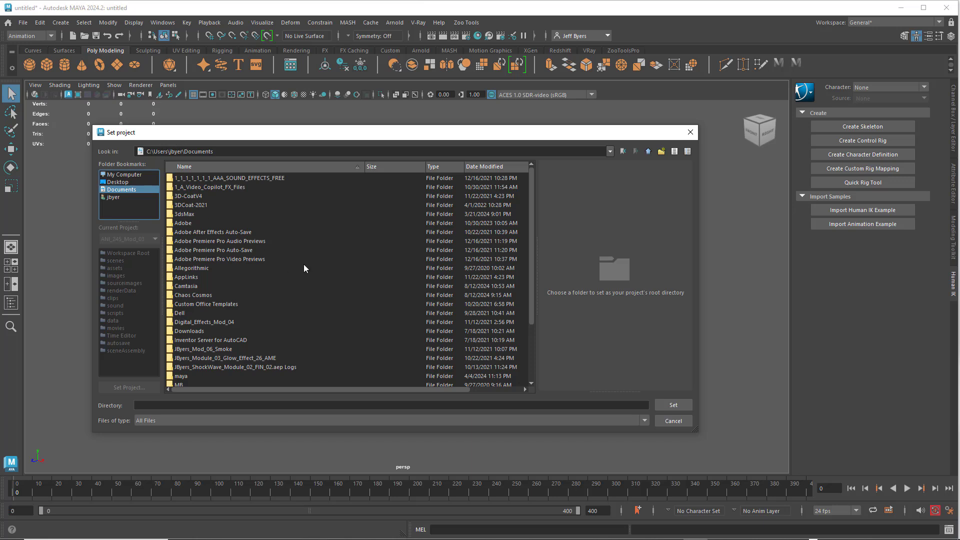
pyautogui.scroll(-2, 305, 265)
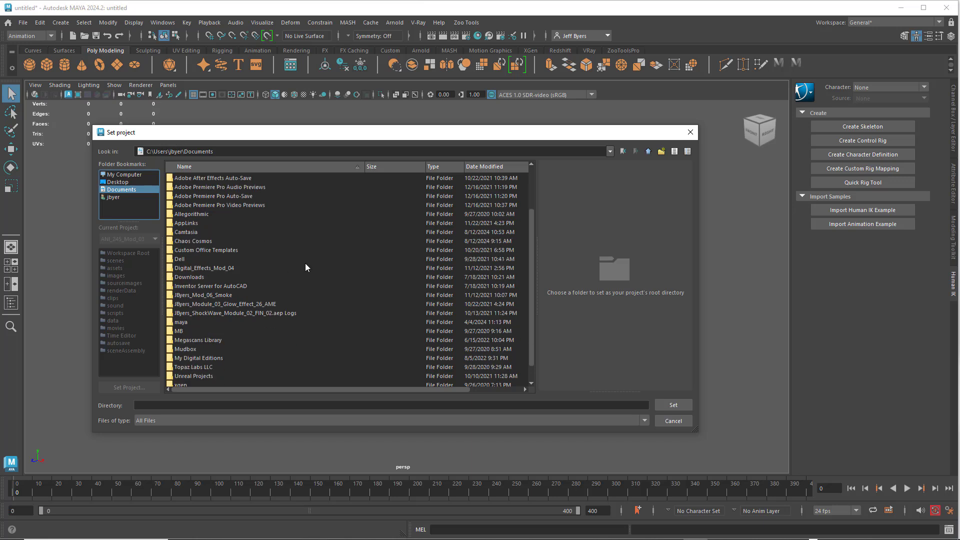
pyautogui.click(181, 323)
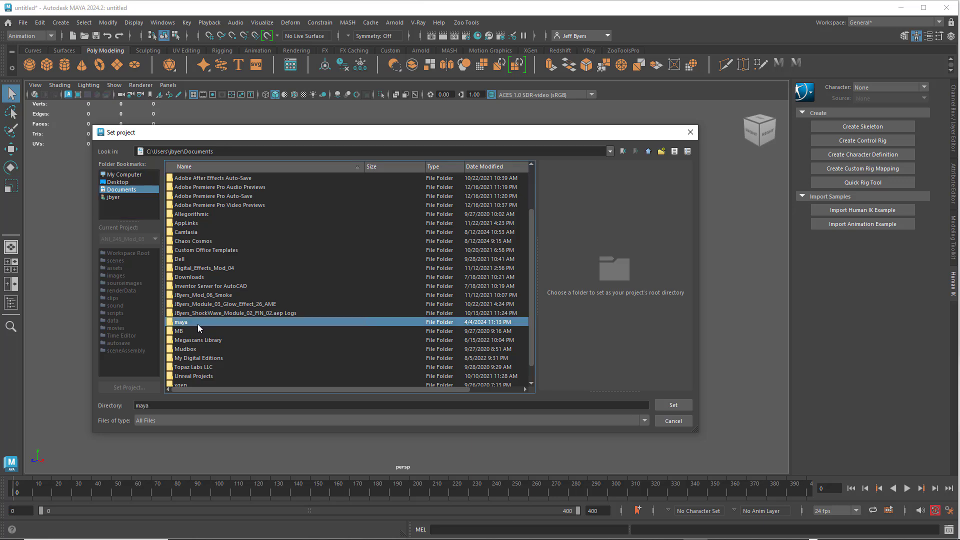
pyautogui.doubleClick(183, 324)
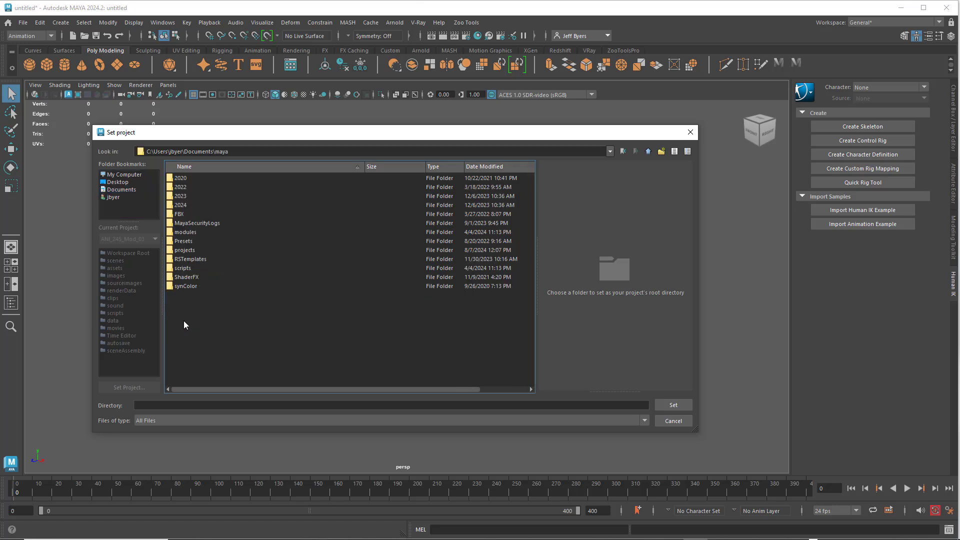
pyautogui.doubleClick(192, 251)
# Select ANI_245_Mod_03 and set it as the current project
pyautogui.scroll(-6, 302, 280)
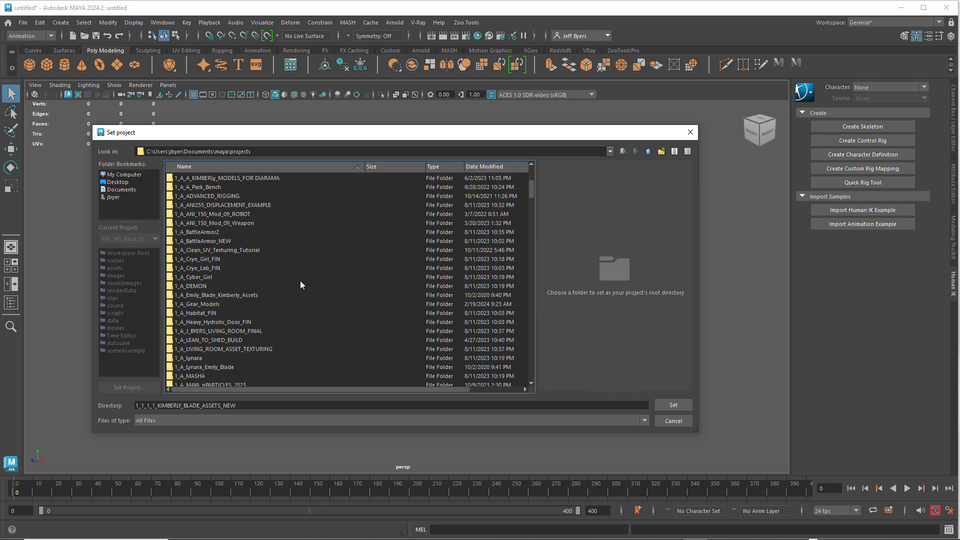
pyautogui.scroll(-3, 299, 282)
pyautogui.scroll(-1, 293, 302)
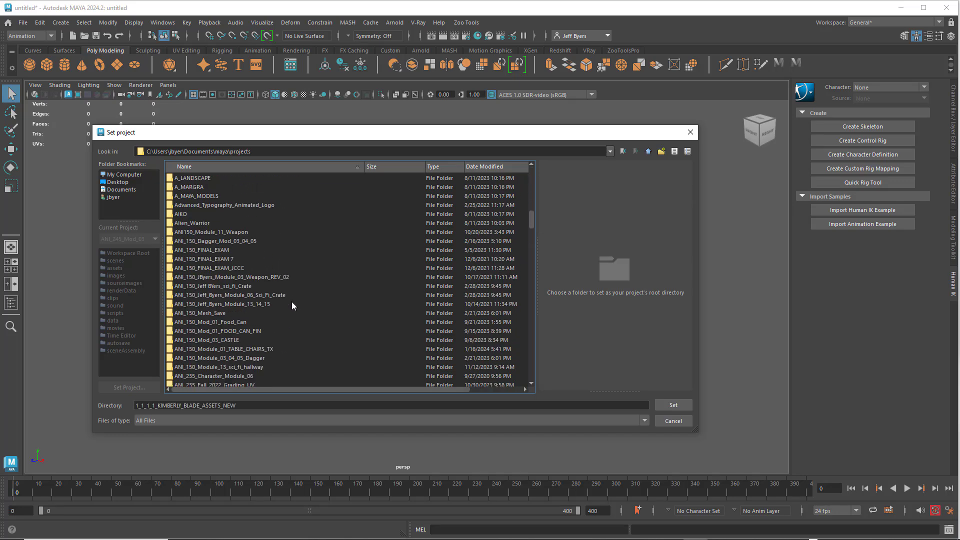
pyautogui.scroll(-9, 293, 302)
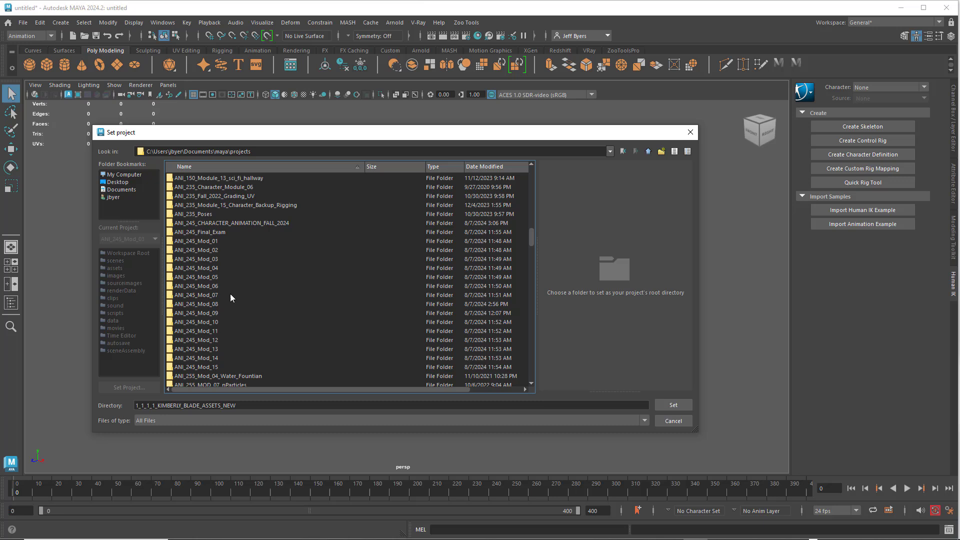
pyautogui.click(209, 258)
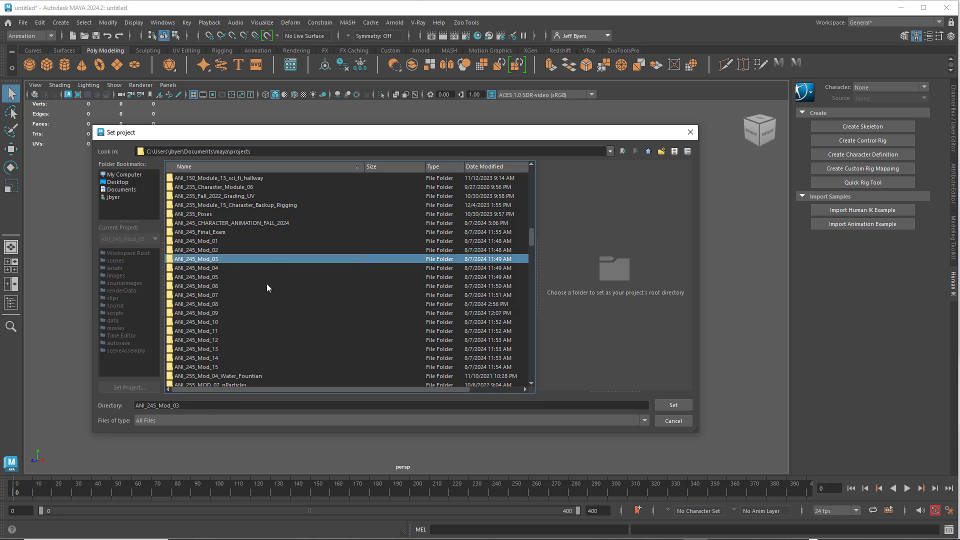
pyautogui.click(671, 405)
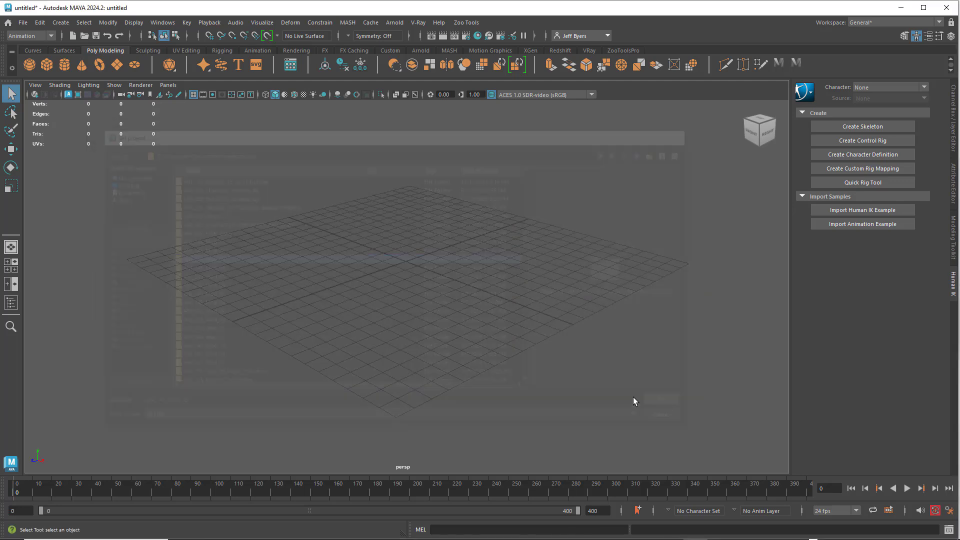
# Open ANI_245_Mod_03_Ball_Tail_Start.ma, discarding the unsaved untitled scene
pyautogui.click(23, 22)
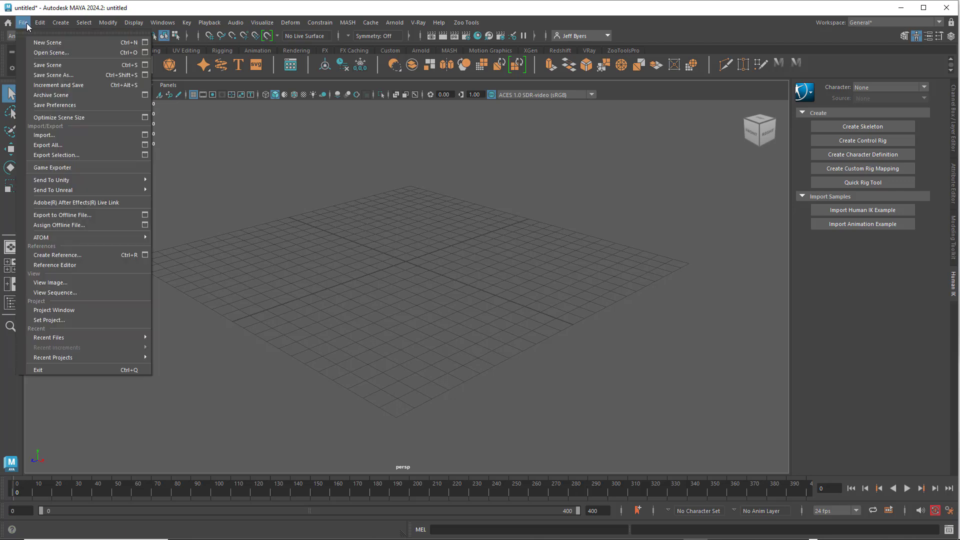
pyautogui.click(45, 52)
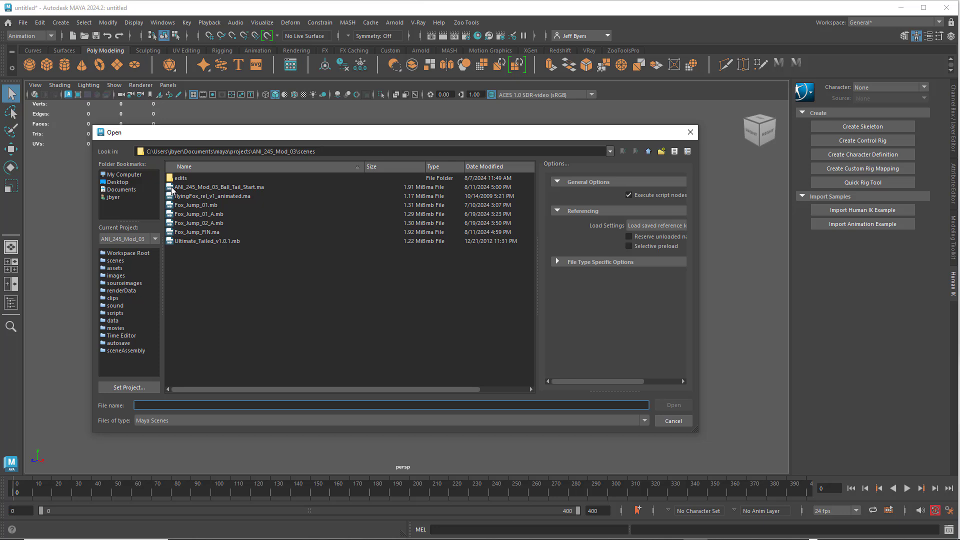
pyautogui.click(239, 188)
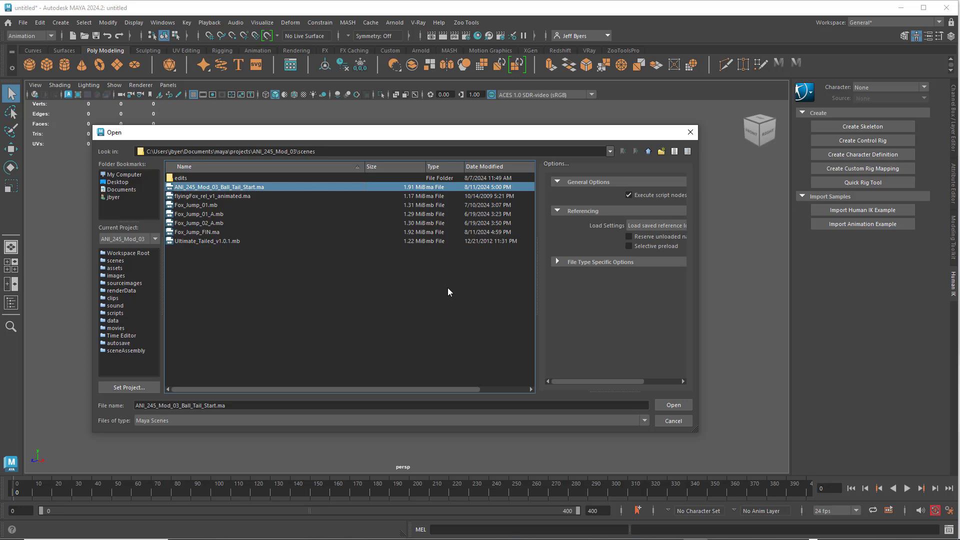
pyautogui.click(672, 405)
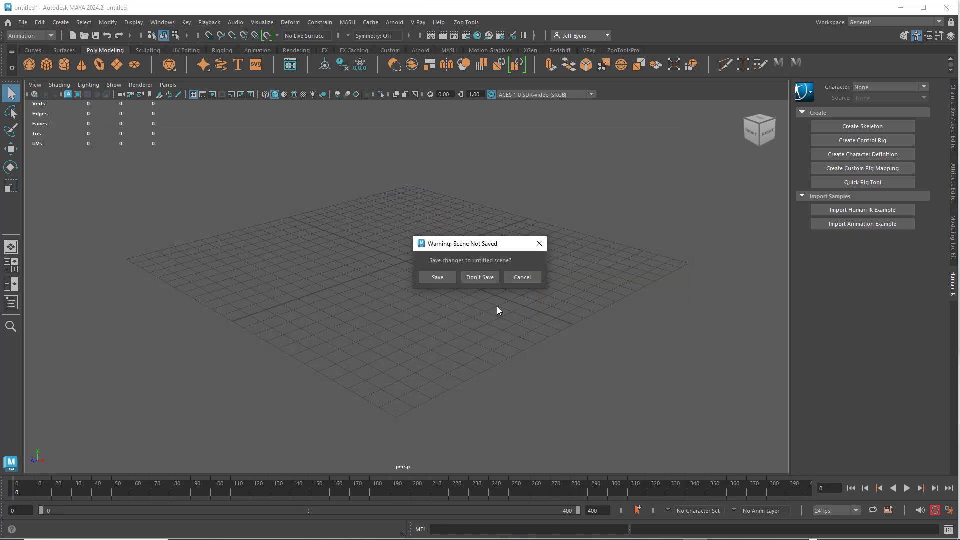
pyautogui.click(475, 277)
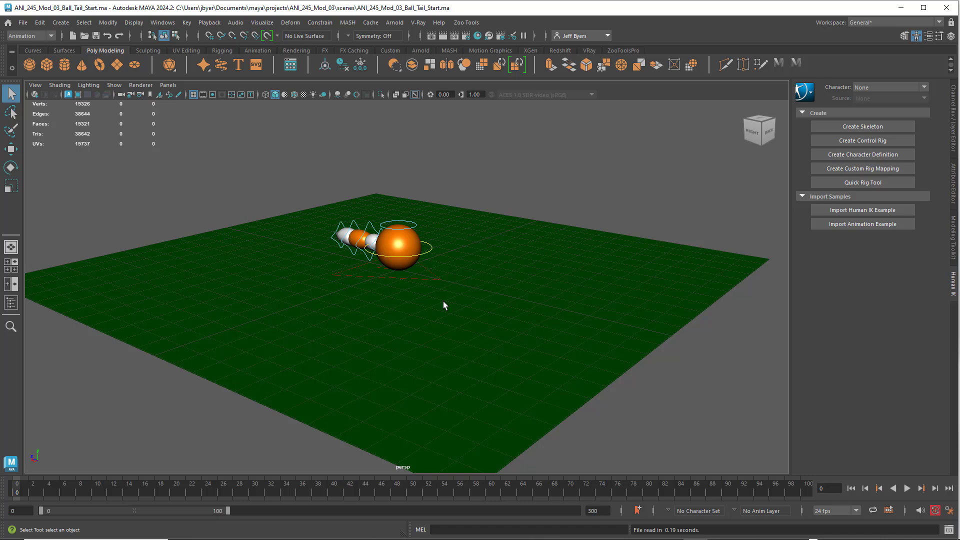
# Show the Channel Box/Layer Editor and turn off the Plane layer's visibility
pyautogui.keyDown('alt'); pyautogui.moveTo(435, 302); pyautogui.dragTo(389, 295); pyautogui.keyUp('alt')
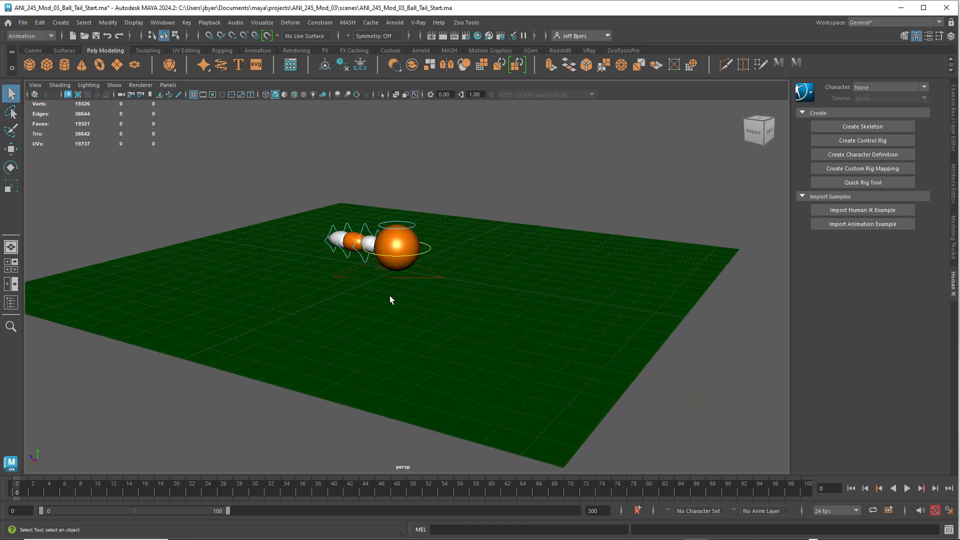
pyautogui.scroll(-4, 407, 297)
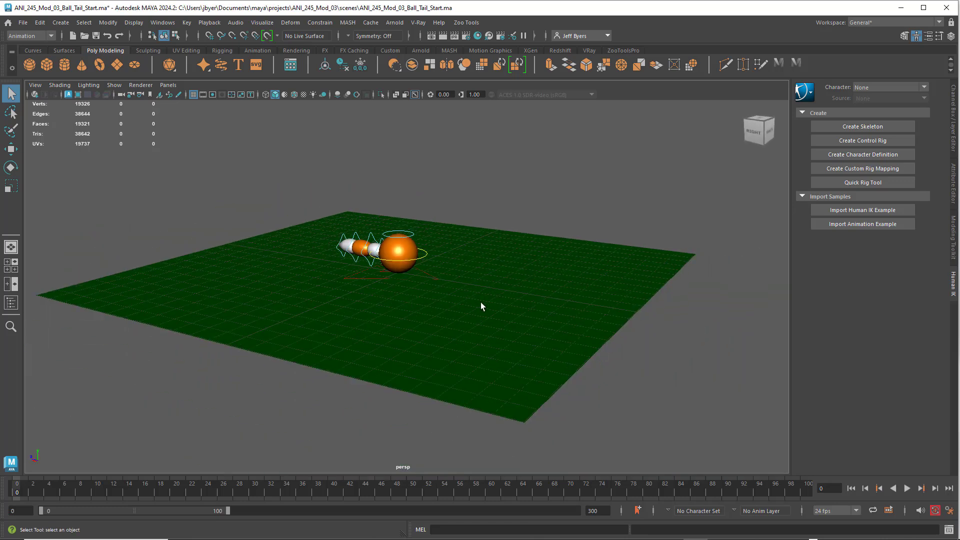
pyautogui.click(578, 280)
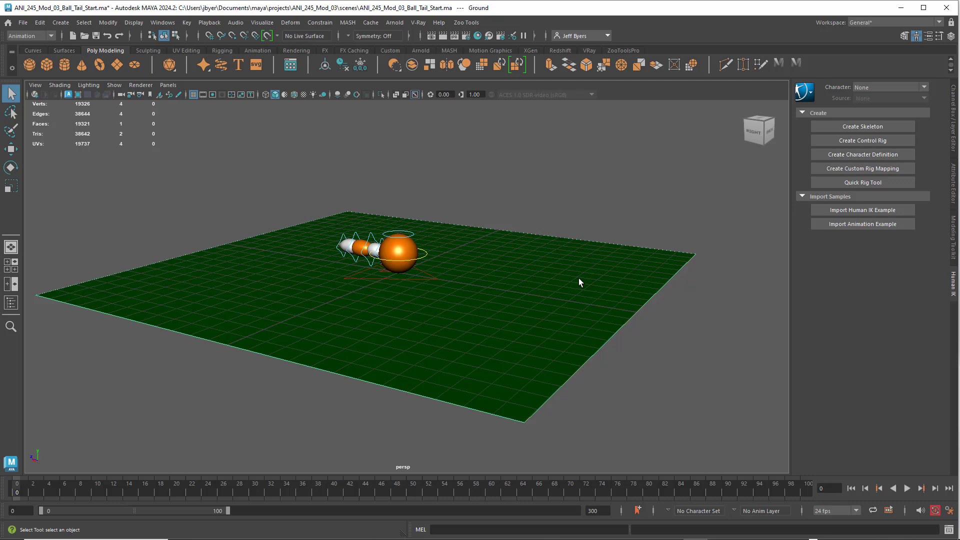
pyautogui.hotkey('ctrl', 'a')
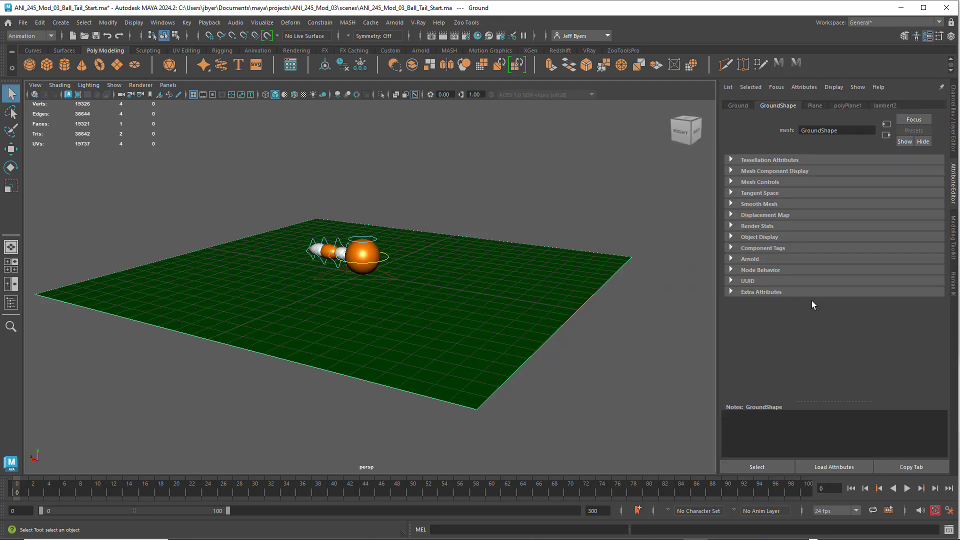
pyautogui.hotkey('ctrl', 'a')
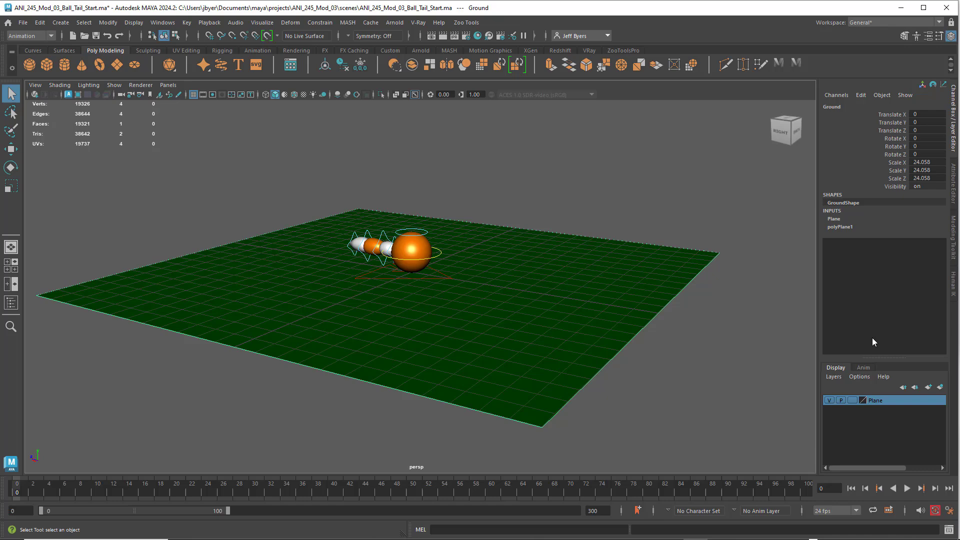
pyautogui.click(829, 400)
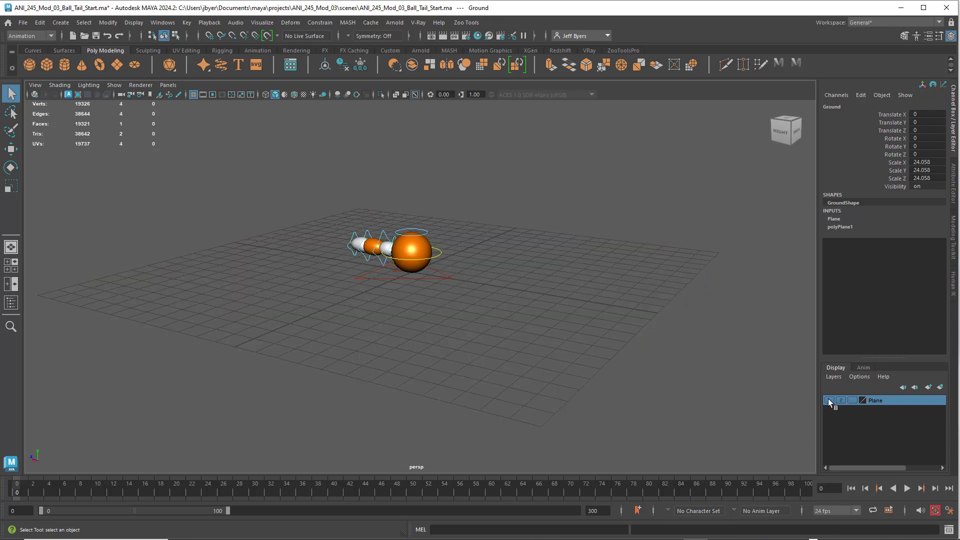
# Select the CTRL_Root control and frame the rig closer in the view
pyautogui.click(443, 278)
pyautogui.scroll(4, 483, 304)
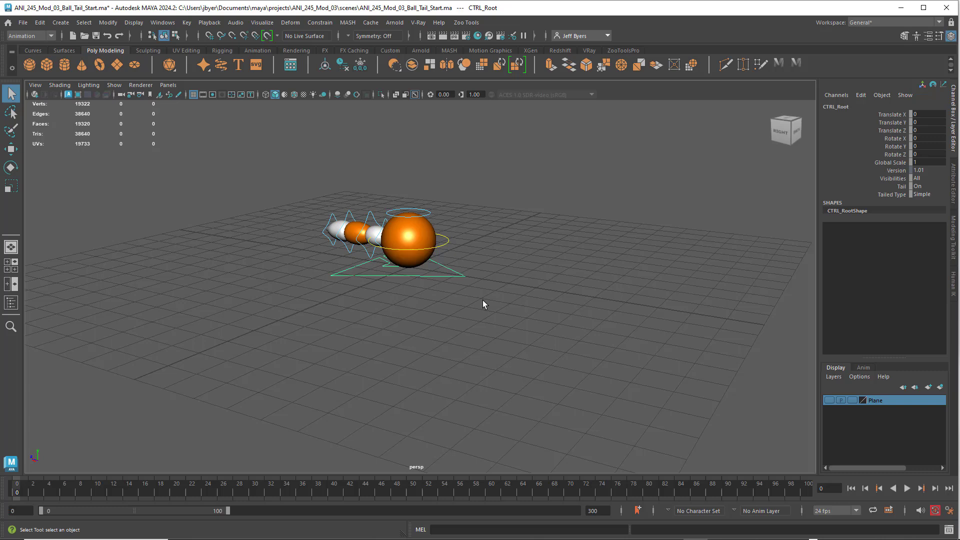
pyautogui.keyDown('alt'); pyautogui.moveTo(487, 269); pyautogui.dragTo(474, 295, button='middle'); pyautogui.keyUp('alt')
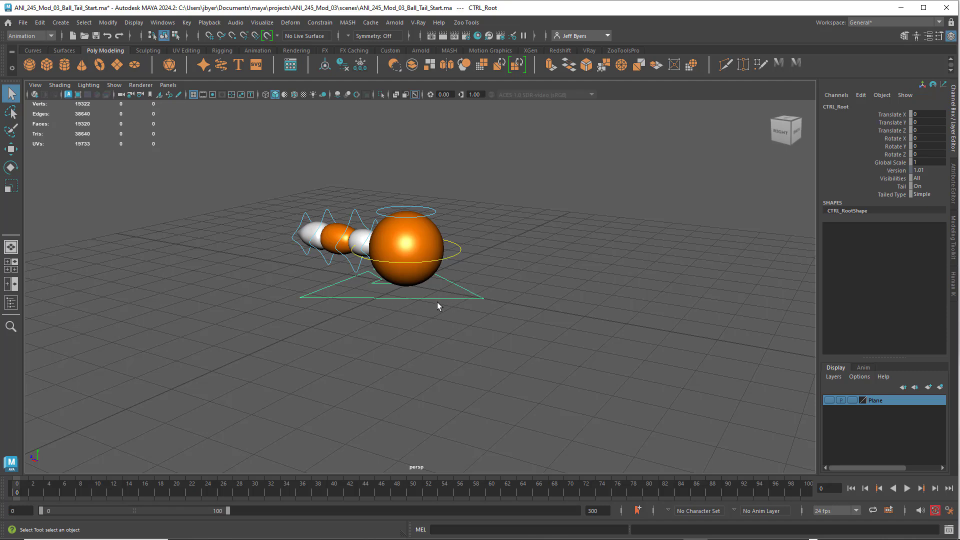
pyautogui.click(455, 256)
pyautogui.keyDown('alt'); pyautogui.moveTo(454, 260); pyautogui.dragTo(422, 189); pyautogui.keyUp('alt')
pyautogui.press('w')
pyautogui.hotkey('ctrl', 'z')
pyautogui.click(463, 295)
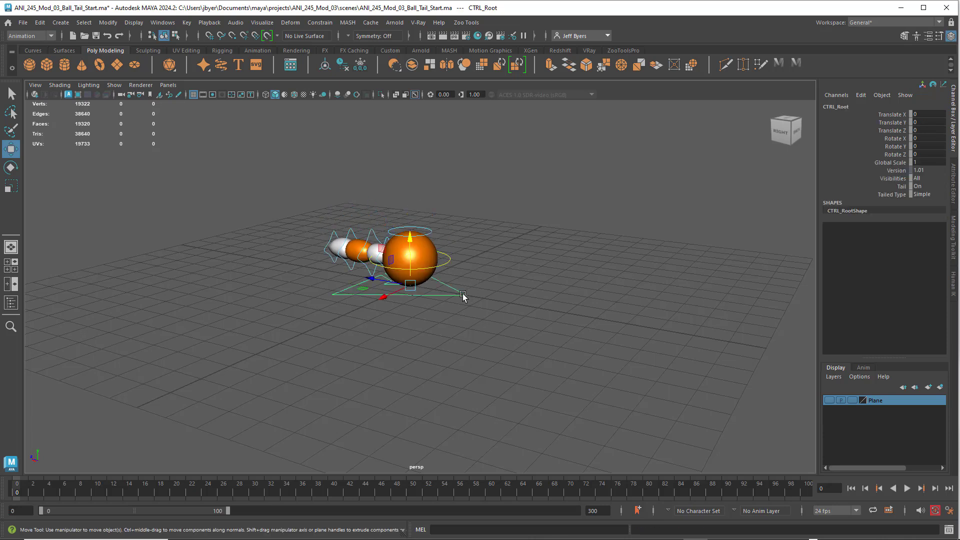
pyautogui.press('e')
pyautogui.press('r')
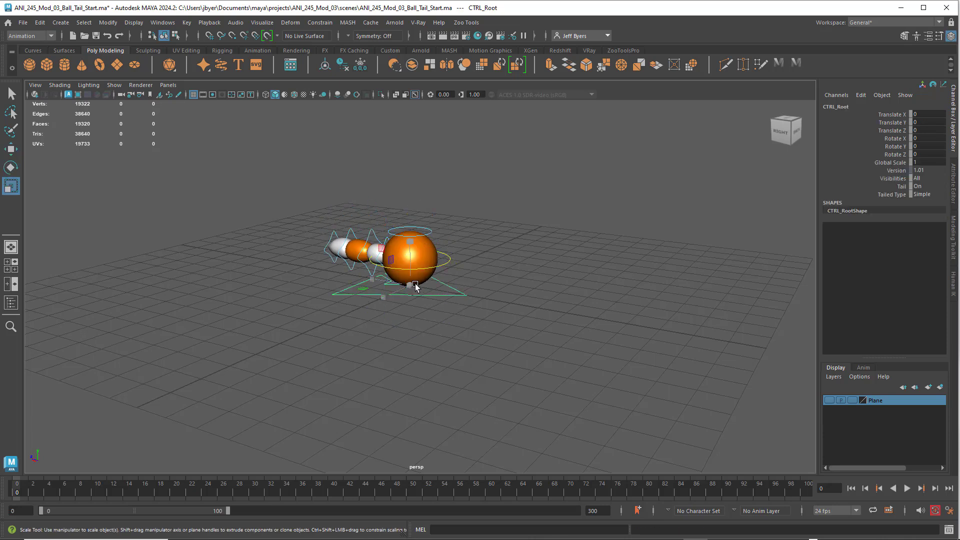
pyautogui.click(485, 270)
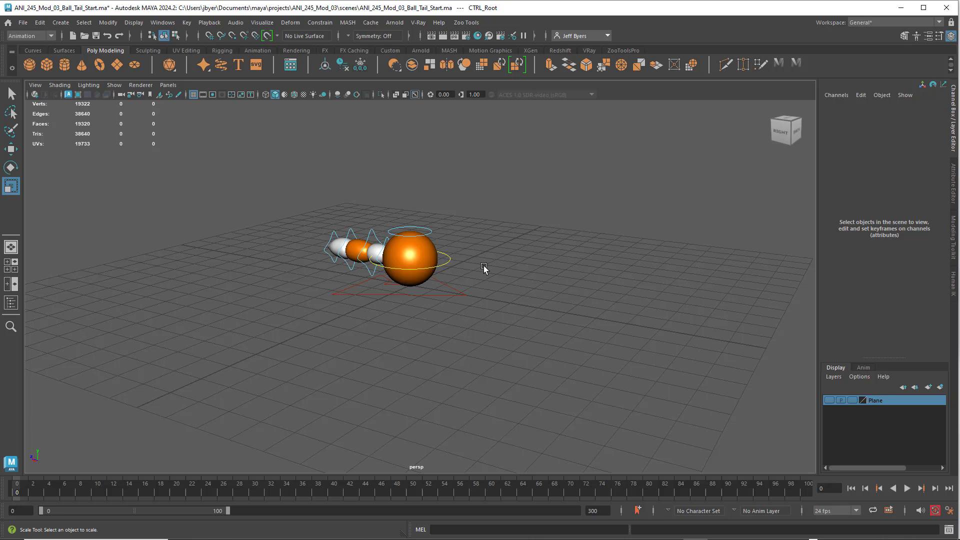
pyautogui.click(456, 293)
pyautogui.click(454, 288)
pyautogui.click(422, 287)
pyautogui.click(423, 287)
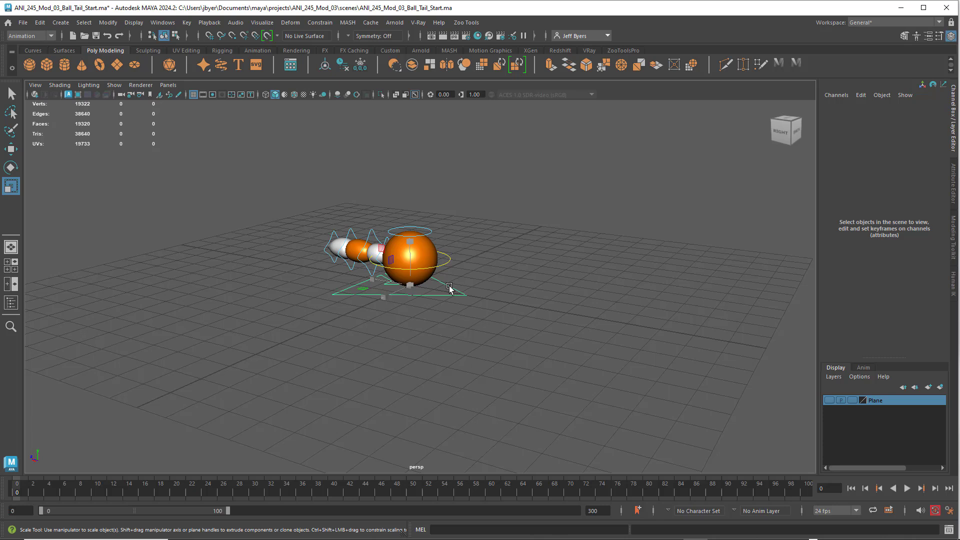
pyautogui.click(449, 288)
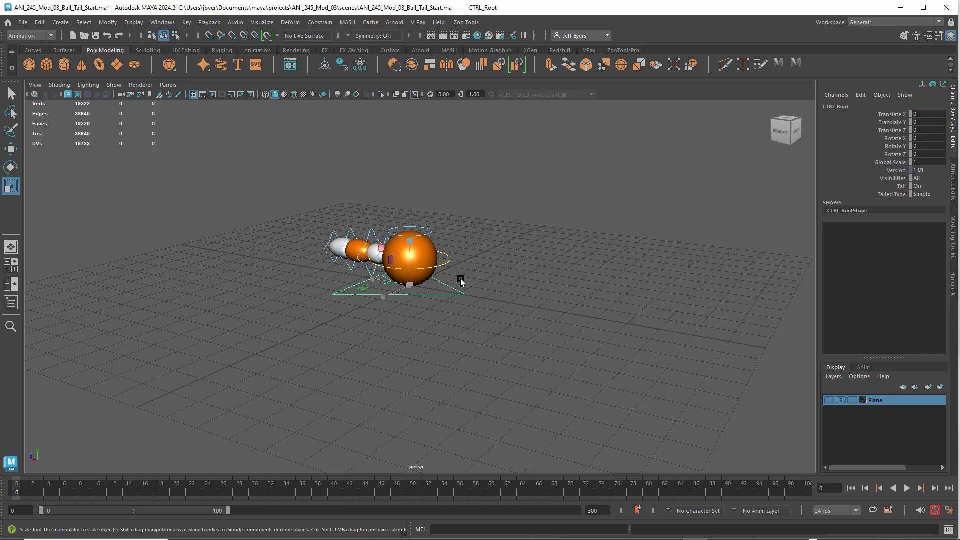
pyautogui.click(450, 265)
pyautogui.click(448, 261)
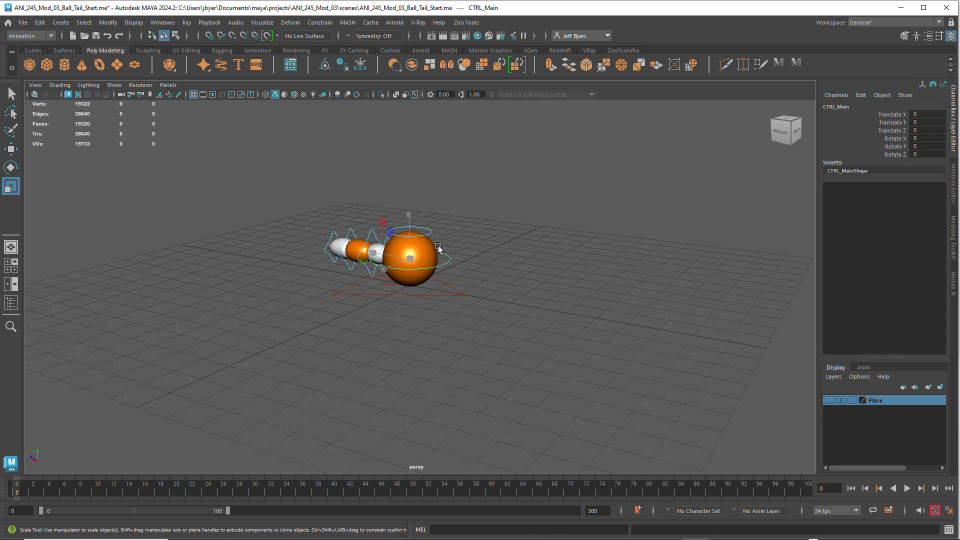
pyautogui.click(473, 247)
pyautogui.click(426, 234)
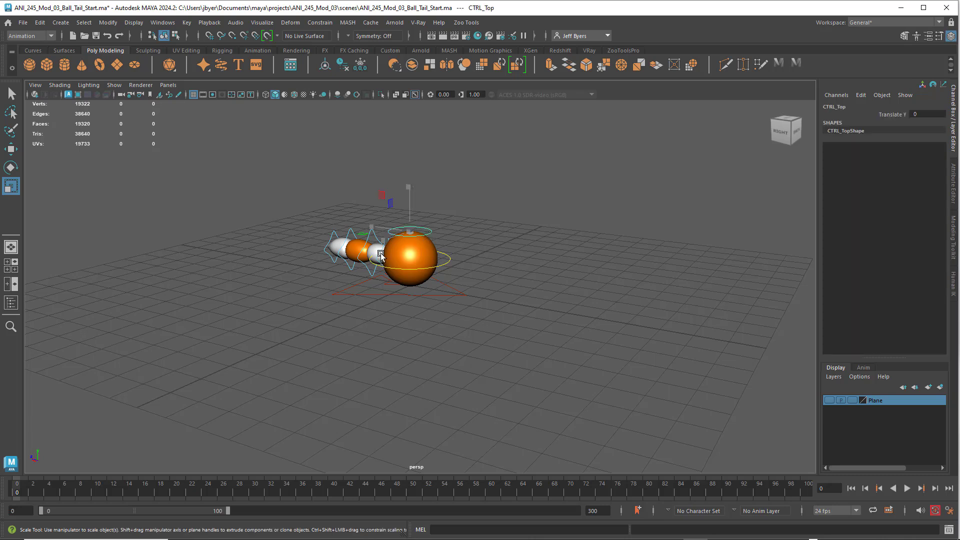
pyautogui.click(490, 232)
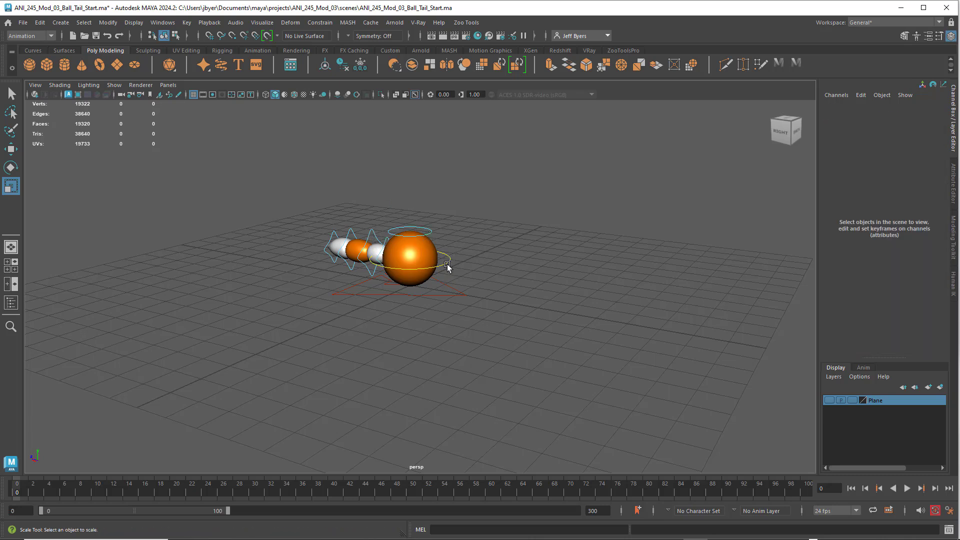
pyautogui.click(448, 266)
pyautogui.click(450, 259)
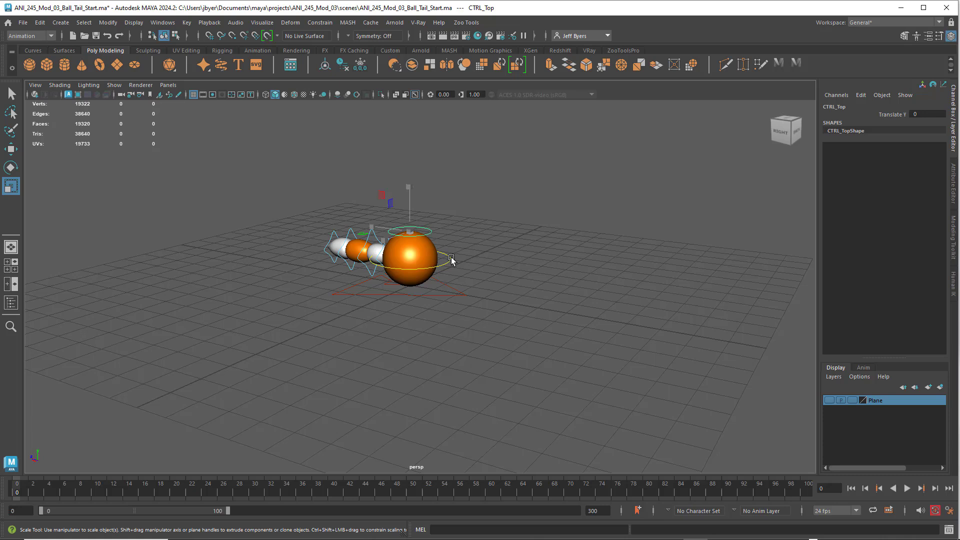
pyautogui.click(447, 259)
pyautogui.press('w')
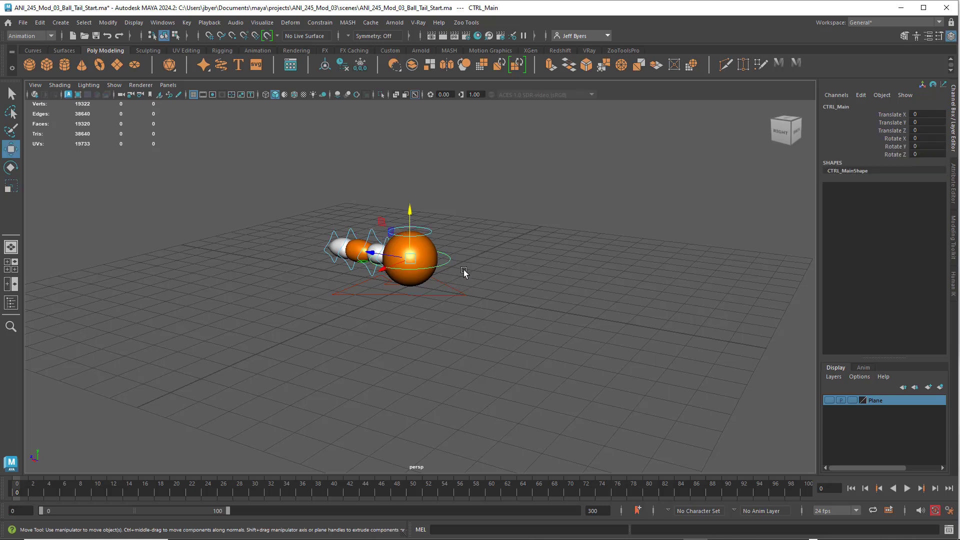
pyautogui.moveTo(410, 216); pyautogui.dragTo(409, 199)
pyautogui.moveTo(387, 235)
pyautogui.mouseDown()
pyautogui.moveTo(490, 240)
pyautogui.moveTo(380, 239)
pyautogui.mouseUp()
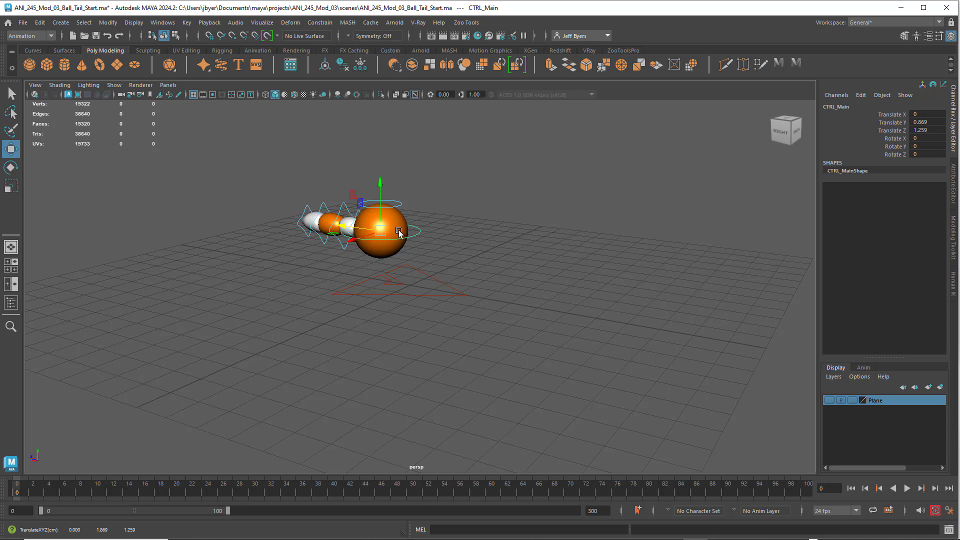
pyautogui.press('e')
pyautogui.moveTo(411, 219); pyautogui.dragTo(399, 251)
pyautogui.hotkey('ctrl', 'z')
pyautogui.hotkey('ctrl', 'z')
pyautogui.hotkey('ctrl', 'z')
pyautogui.hotkey('ctrl', 'z')
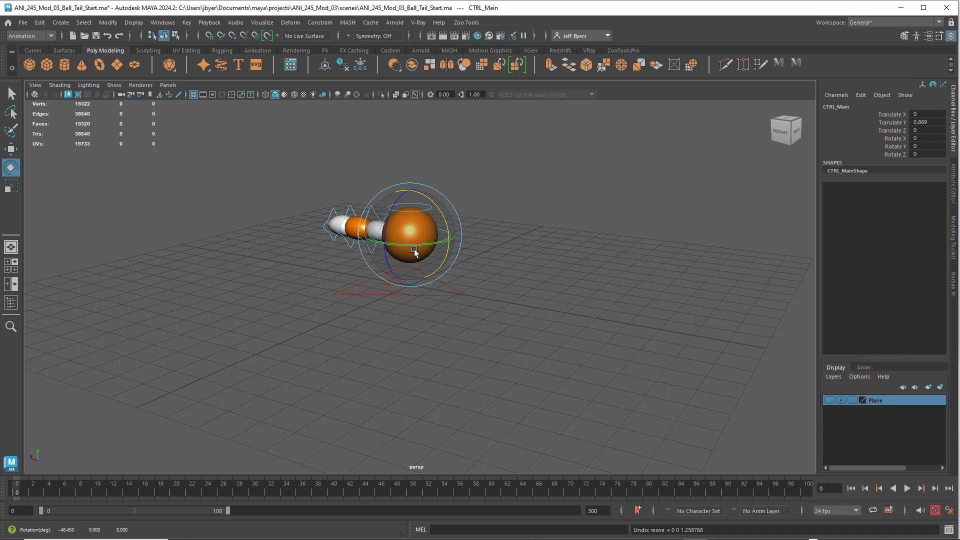
pyautogui.click(500, 231)
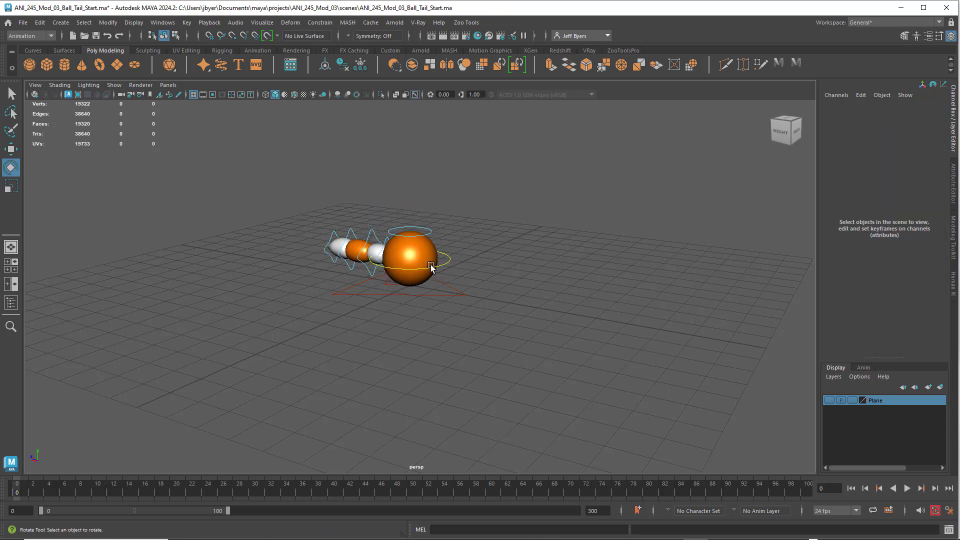
pyautogui.click(437, 238)
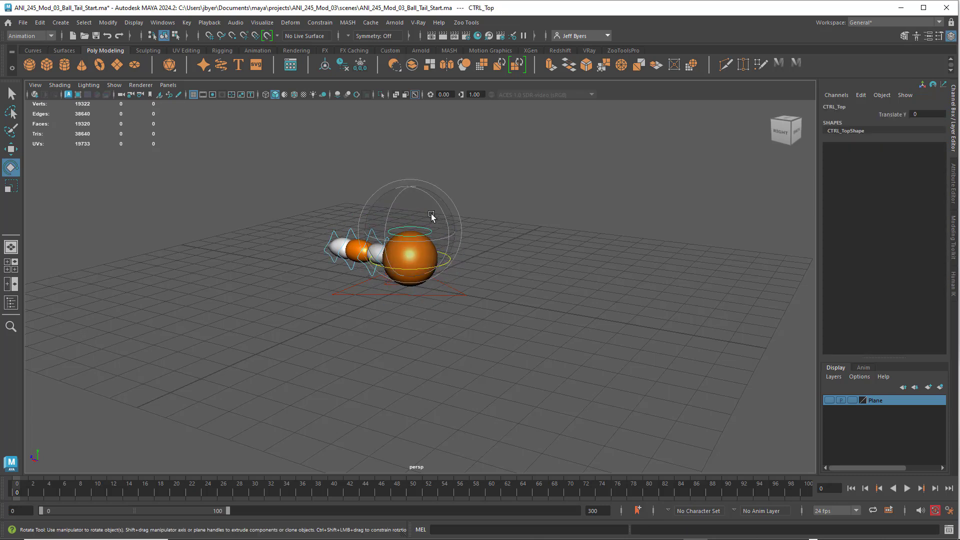
pyautogui.press('w')
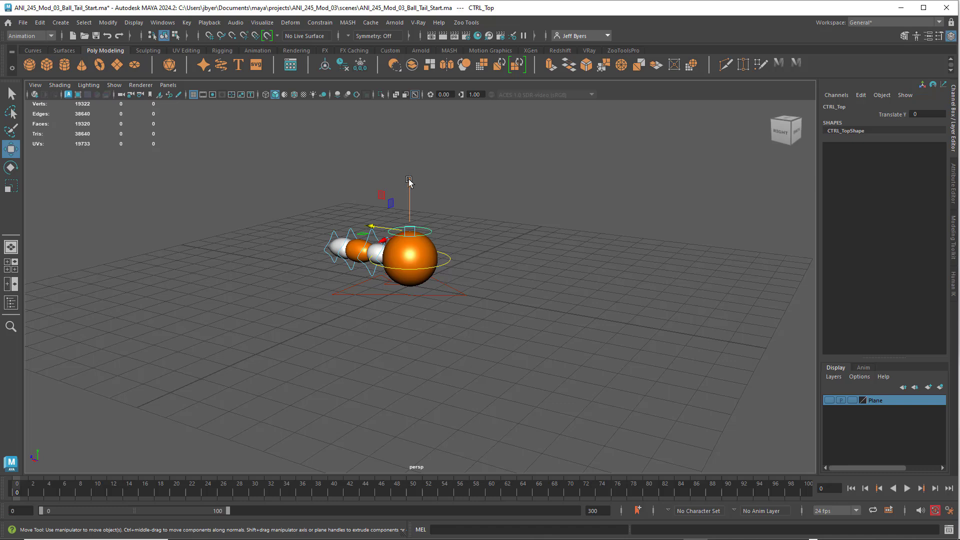
pyautogui.moveTo(409, 186); pyautogui.dragTo(418, 198)
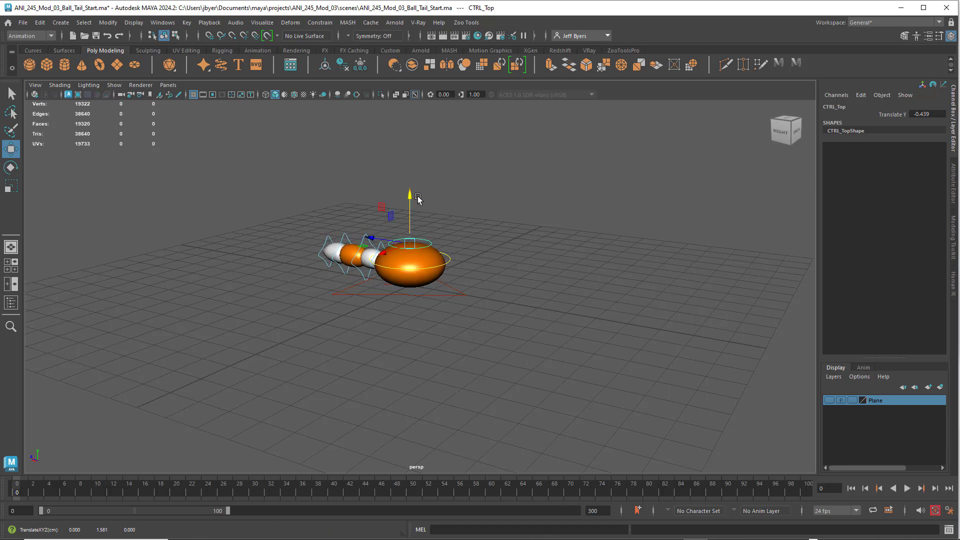
pyautogui.hotkey('ctrl', 'z')
pyautogui.keyDown('alt'); pyautogui.moveTo(476, 225); pyautogui.dragTo(450, 205); pyautogui.keyUp('alt')
pyautogui.click(457, 241)
pyautogui.scroll(5, 492, 239)
pyautogui.click(440, 195)
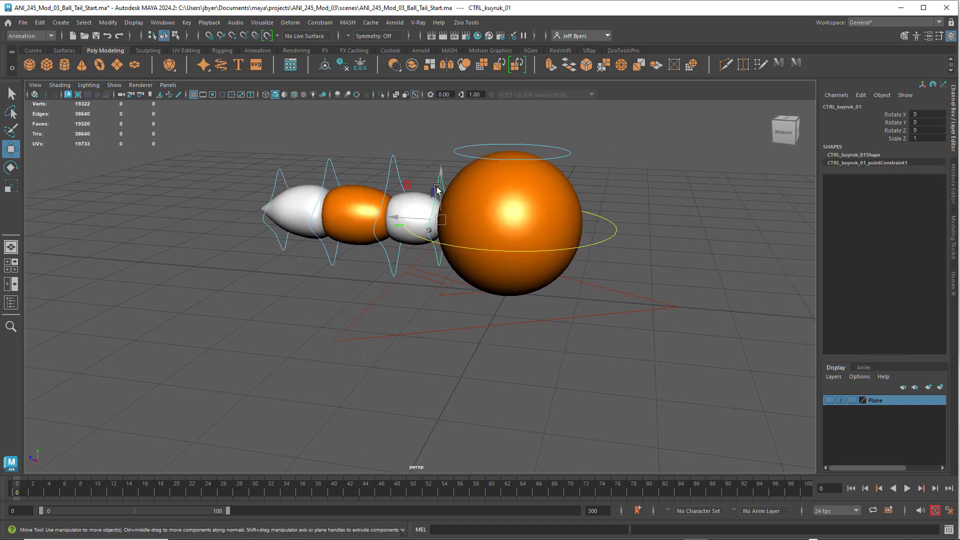
pyautogui.scroll(-3, 437, 198)
pyautogui.press('e')
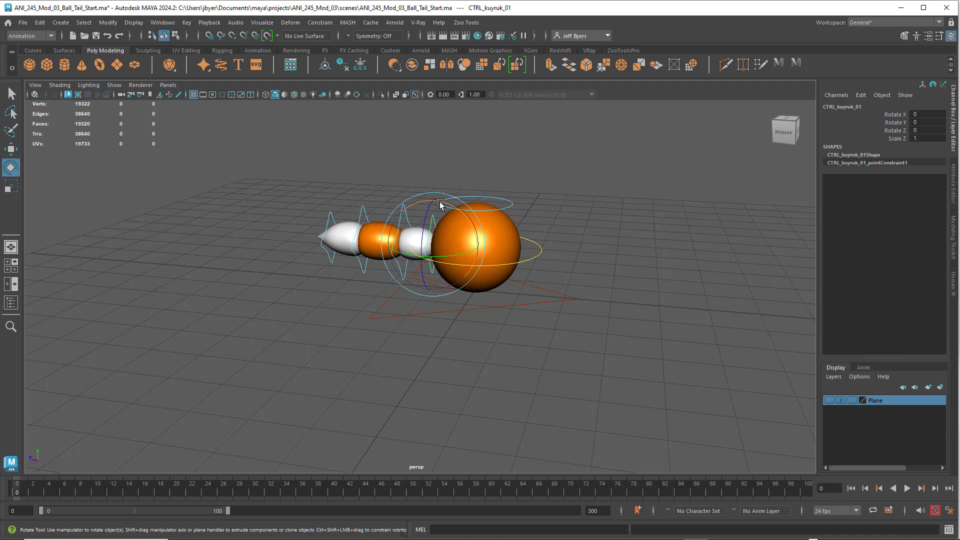
pyautogui.moveTo(443, 205); pyautogui.dragTo(458, 216)
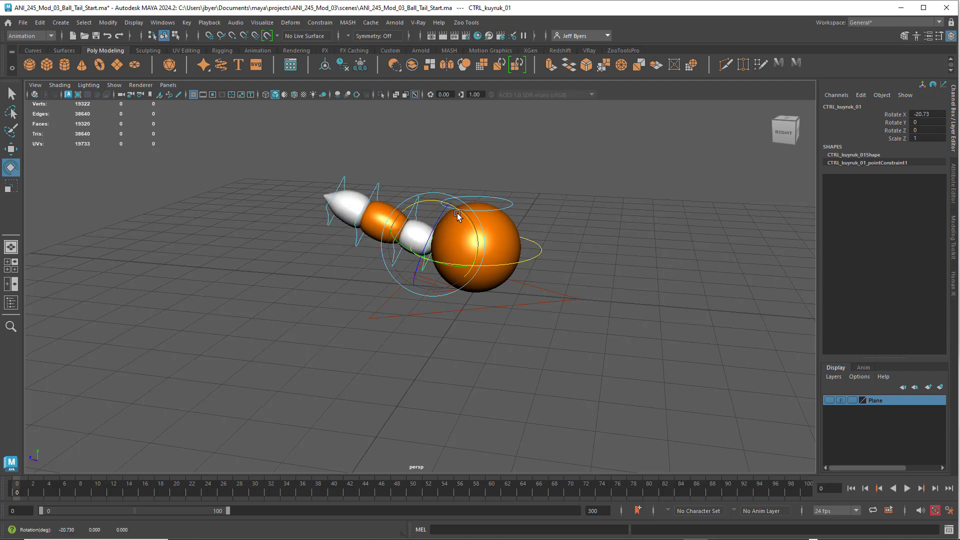
pyautogui.press('q')
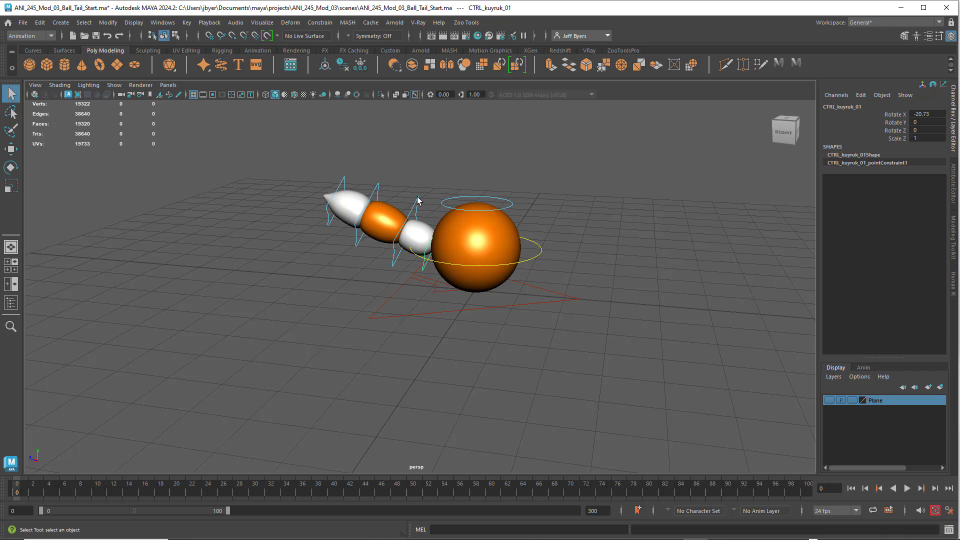
pyautogui.click(421, 201)
pyautogui.press('e')
pyautogui.moveTo(438, 202); pyautogui.dragTo(434, 169)
pyautogui.click(435, 168)
pyautogui.click(395, 179)
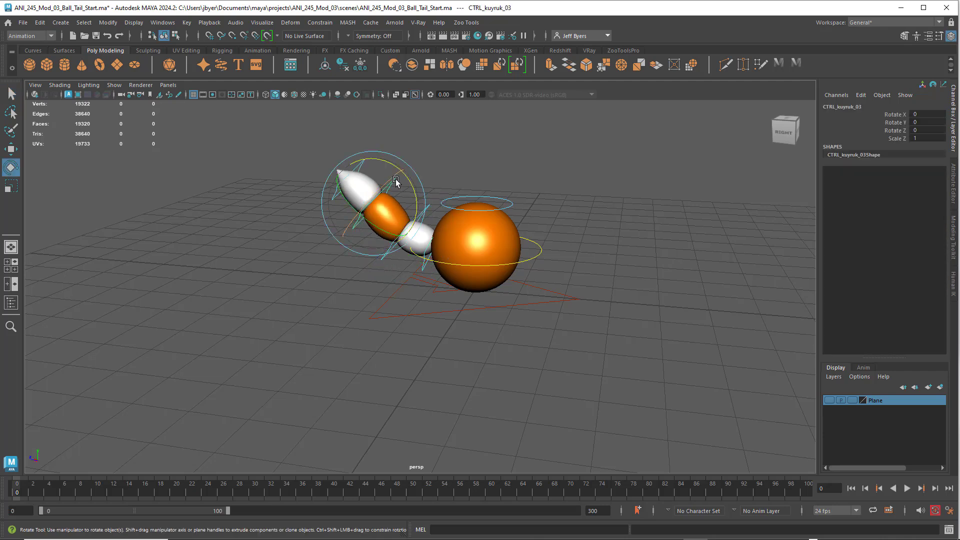
pyautogui.press('w')
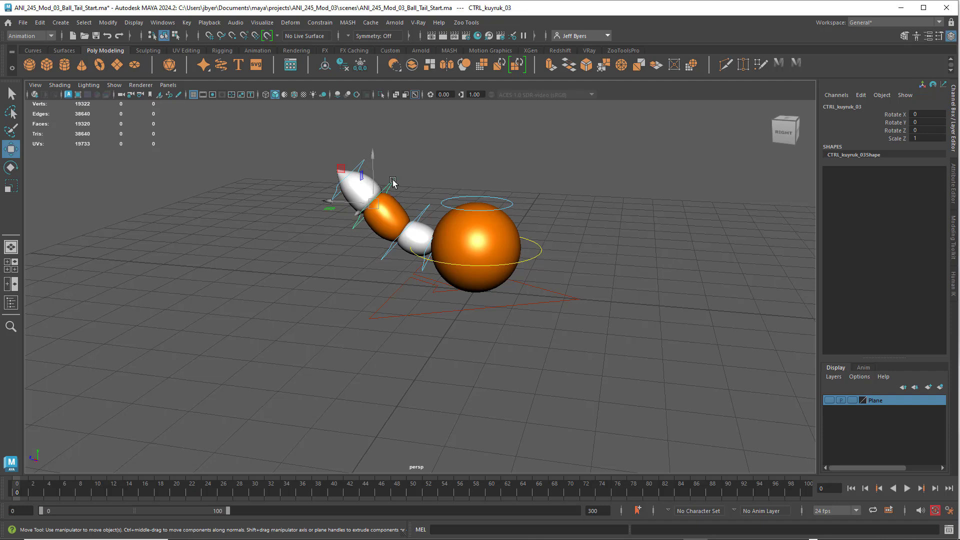
pyautogui.press('r')
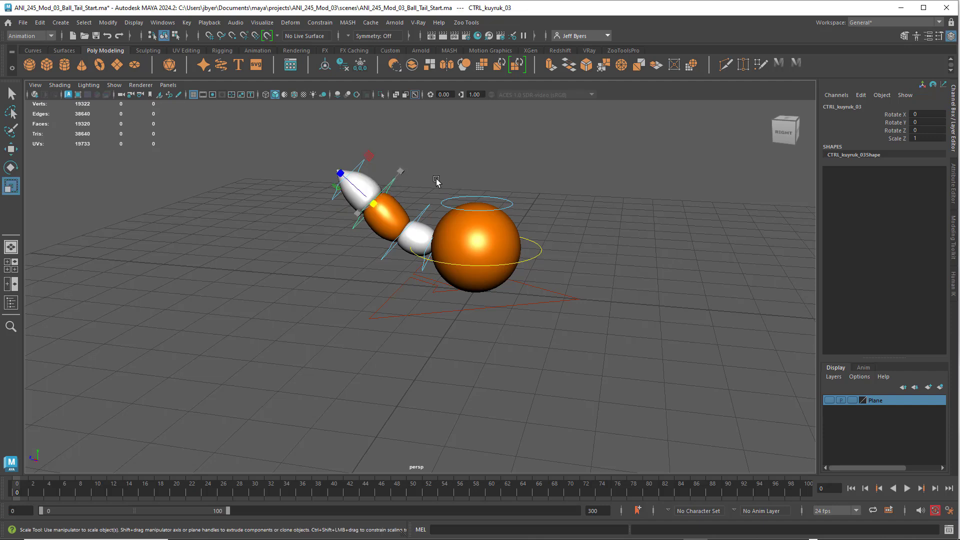
pyautogui.click(437, 182)
pyautogui.click(396, 183)
pyautogui.press('e')
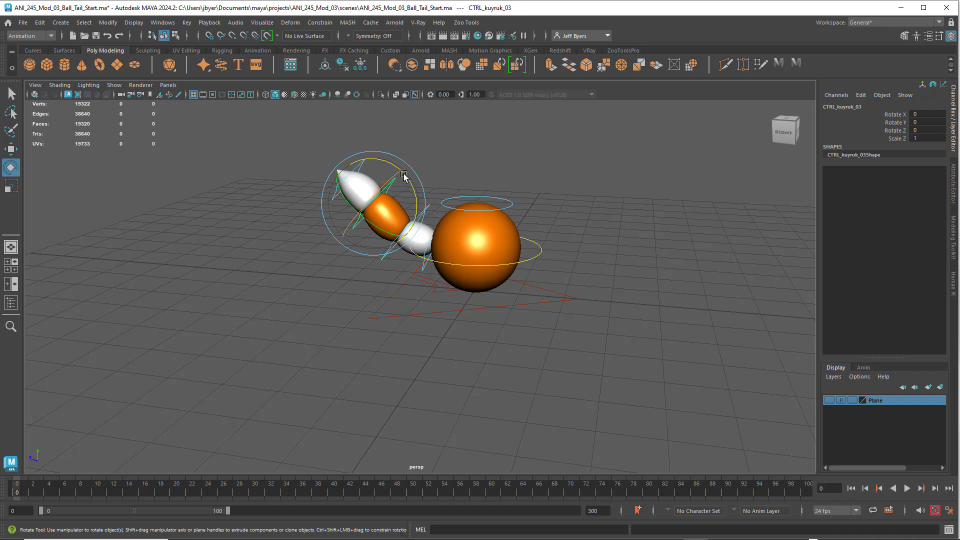
pyautogui.moveTo(398, 175); pyautogui.dragTo(516, 180)
pyautogui.click(430, 167)
pyautogui.click(381, 161)
pyautogui.click(520, 179)
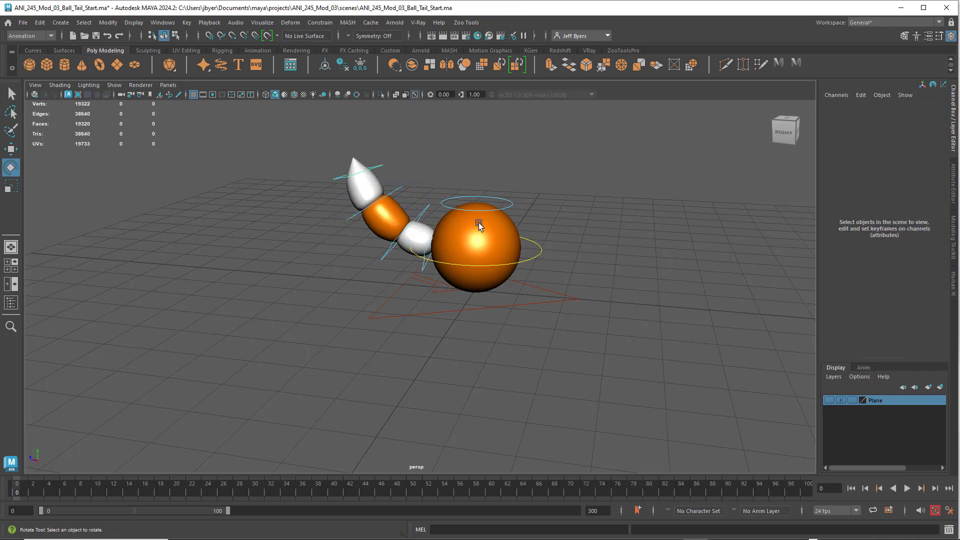
pyautogui.keyDown('alt'); pyautogui.moveTo(480, 223); pyautogui.dragTo(452, 248); pyautogui.keyUp('alt')
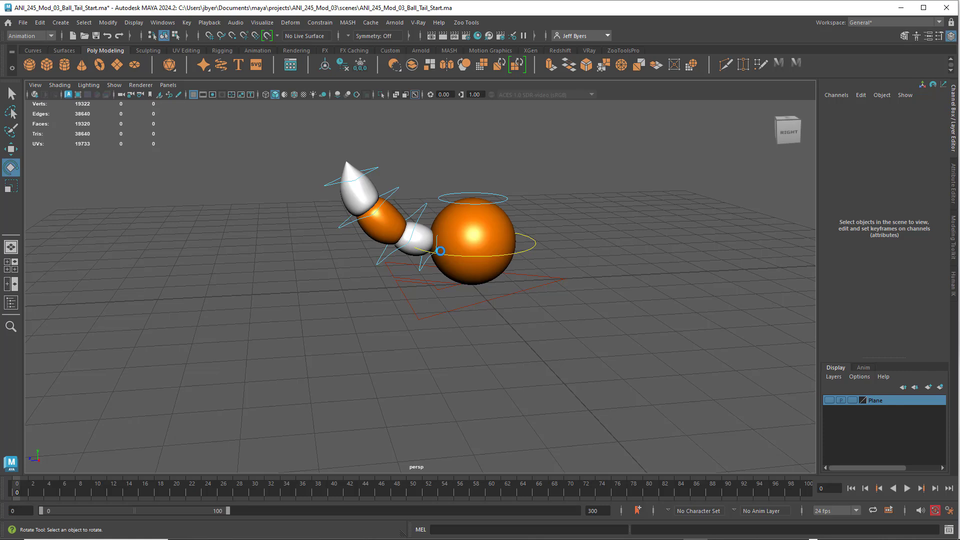
pyautogui.hotkey('ctrl', 'z')
pyautogui.hotkey('ctrl', 'z')
pyautogui.hotkey('ctrl', 'z')
pyautogui.hotkey('ctrl', 'z')
pyautogui.hotkey('ctrl', 'z')
pyautogui.hotkey('ctrl', 'z')
pyautogui.hotkey('ctrl', 'z')
pyautogui.hotkey('ctrl', 'z')
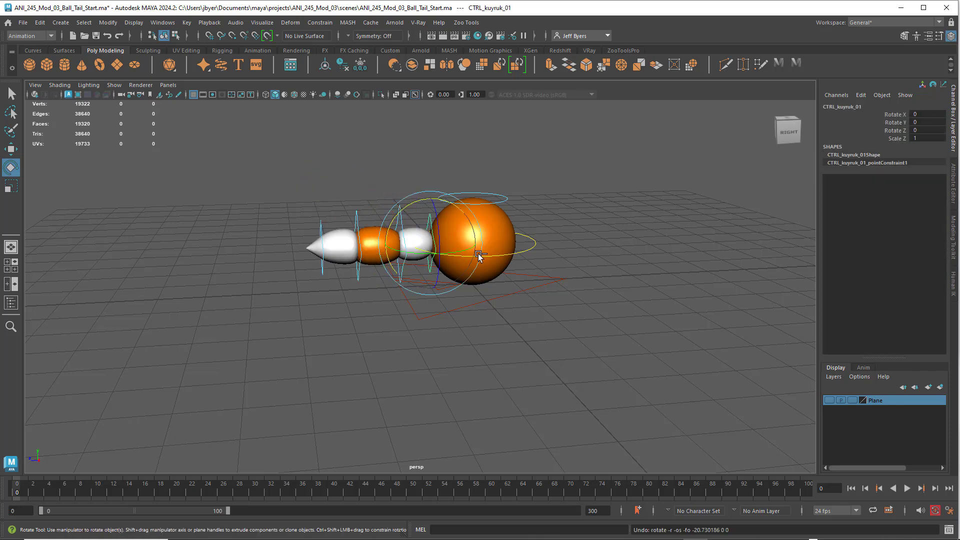
pyautogui.click(478, 255)
pyautogui.click(439, 224)
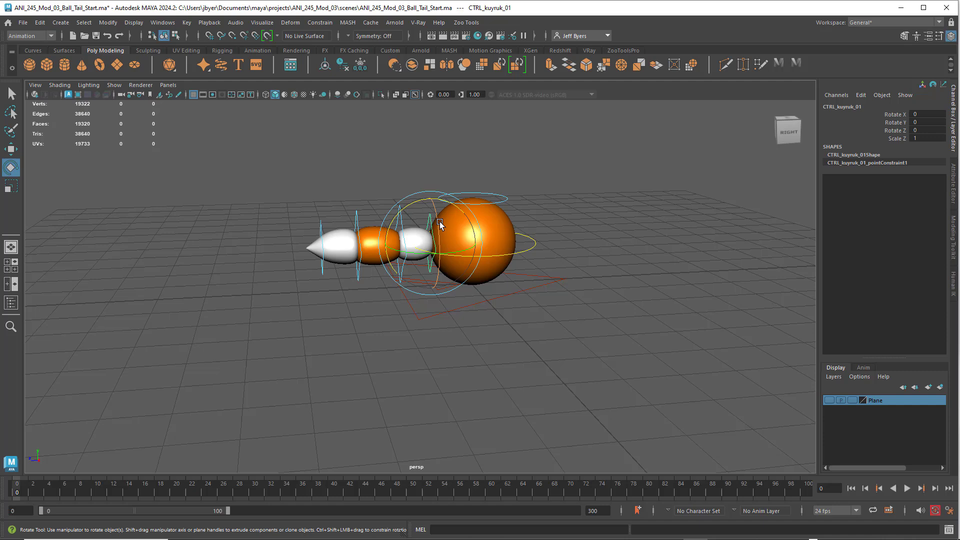
pyautogui.press('q')
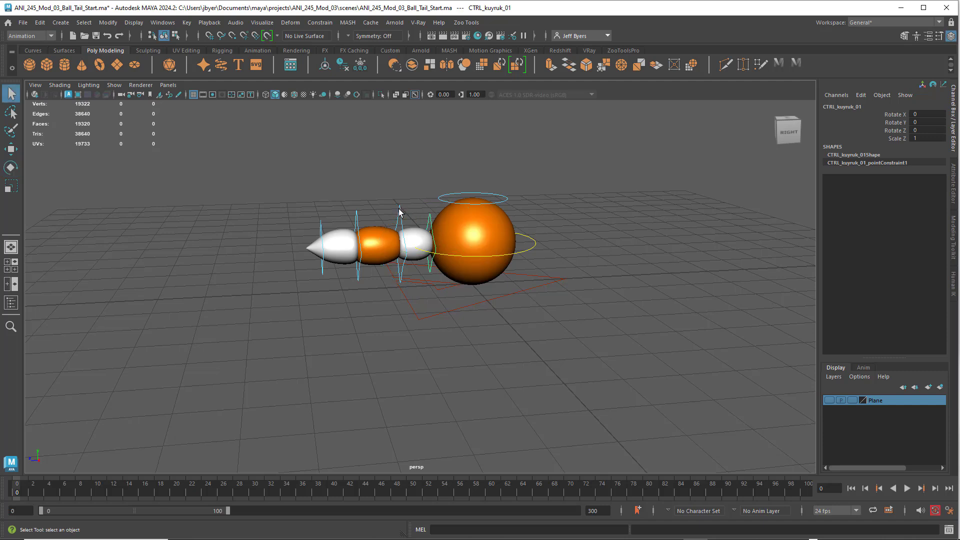
pyautogui.keyDown('shift'); pyautogui.click(400, 208); pyautogui.keyUp('shift')
pyautogui.keyDown('shift'); pyautogui.click(357, 217); pyautogui.keyUp('shift')
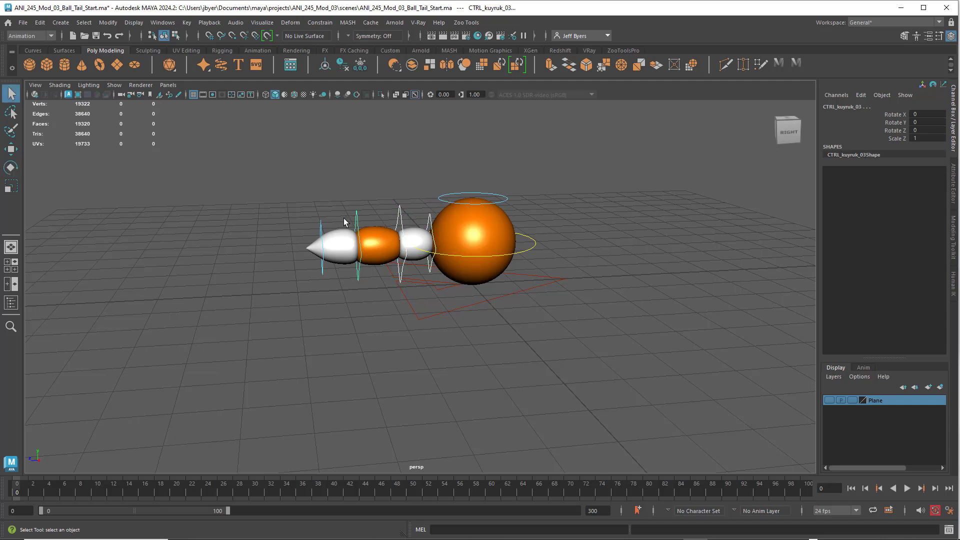
pyautogui.keyDown('shift'); pyautogui.click(322, 224); pyautogui.keyUp('shift')
pyautogui.press('e')
pyautogui.moveTo(359, 214); pyautogui.dragTo(387, 230)
pyautogui.hotkey('ctrl', 'z')
pyautogui.hotkey('ctrl', 'z')
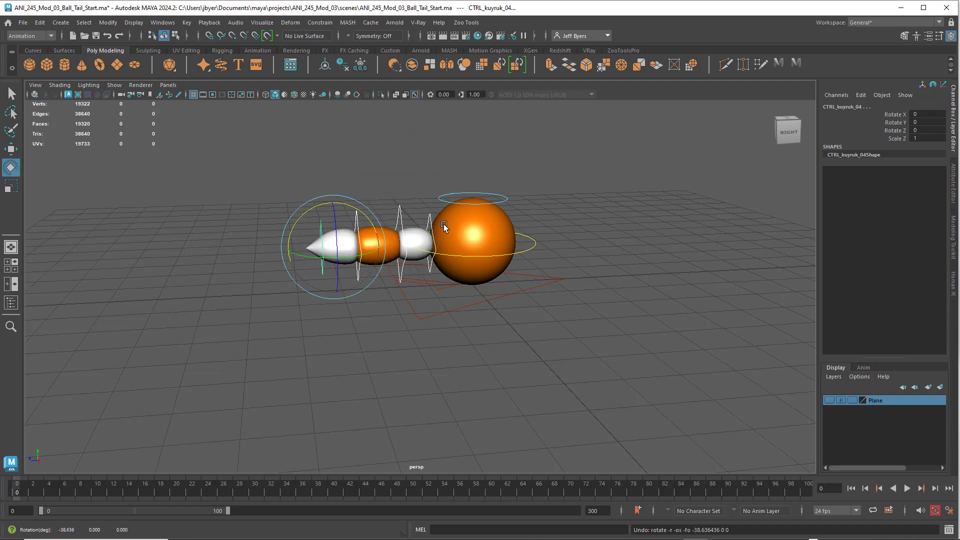
pyautogui.keyDown('alt'); pyautogui.moveTo(586, 247); pyautogui.dragTo(503, 258); pyautogui.keyUp('alt')
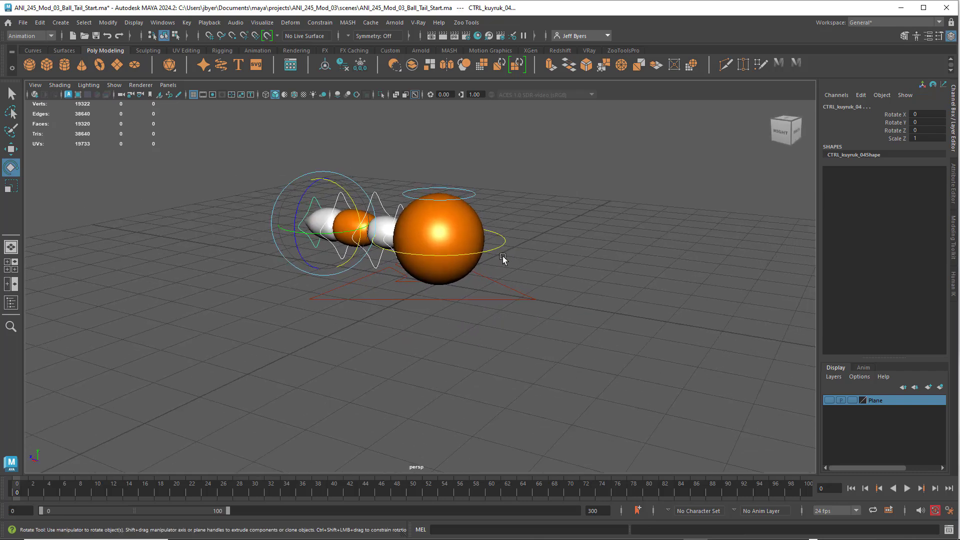
# On CTRL_Root, set Tailed Type to Fox, try Beaver, then return to Fox
pyautogui.click(499, 296)
pyautogui.click(481, 298)
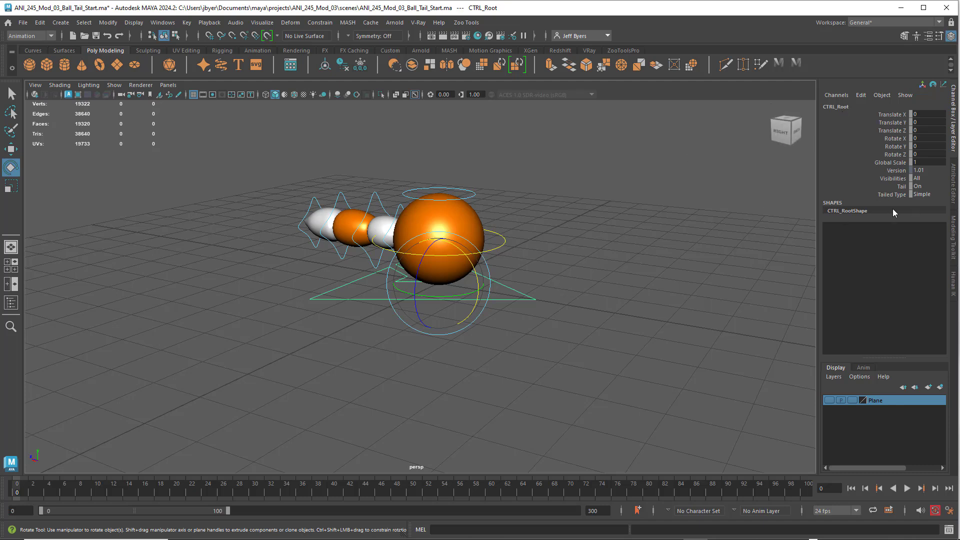
pyautogui.click(894, 195)
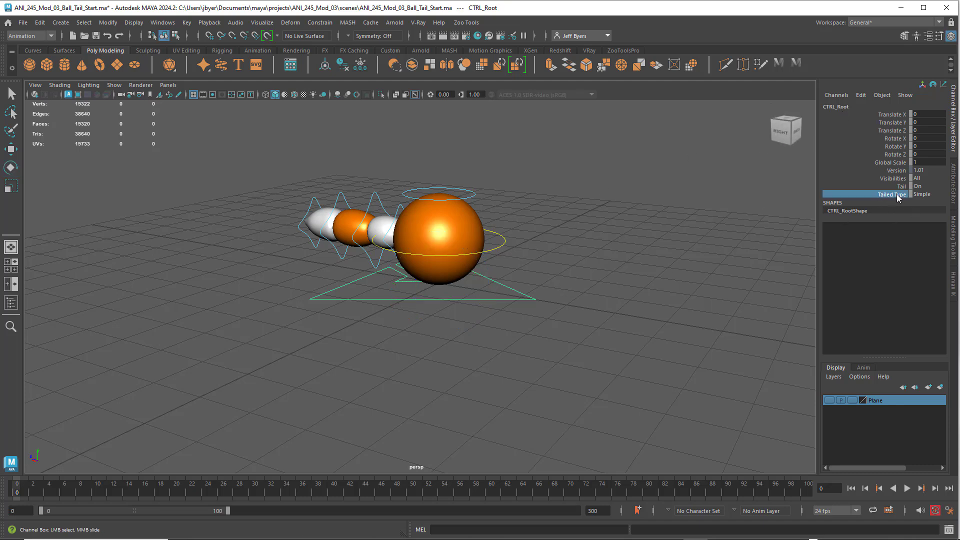
pyautogui.click(924, 193)
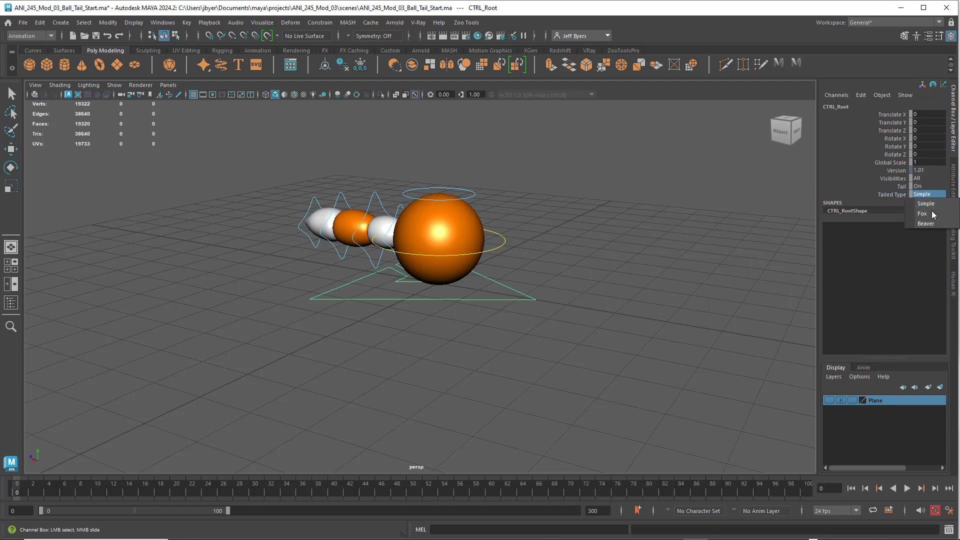
pyautogui.click(931, 216)
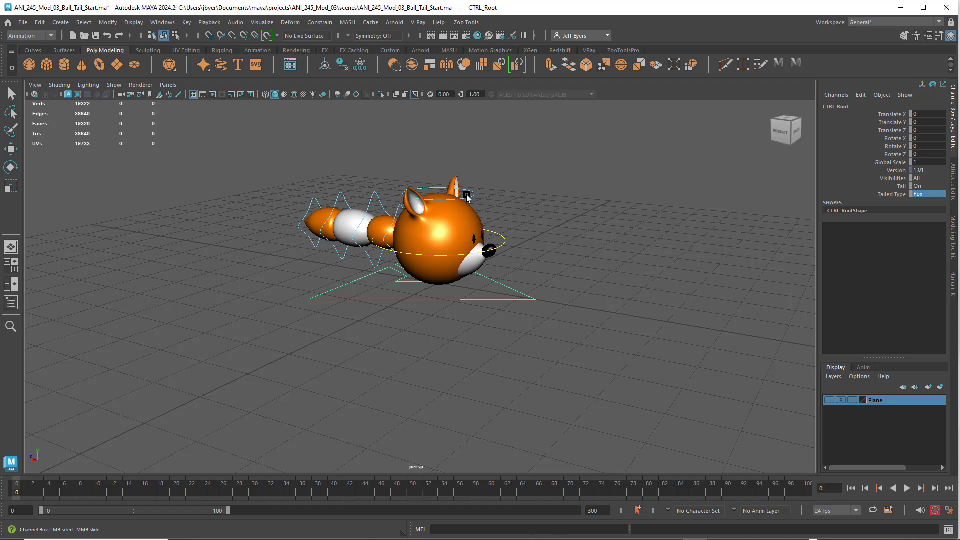
pyautogui.click(922, 195)
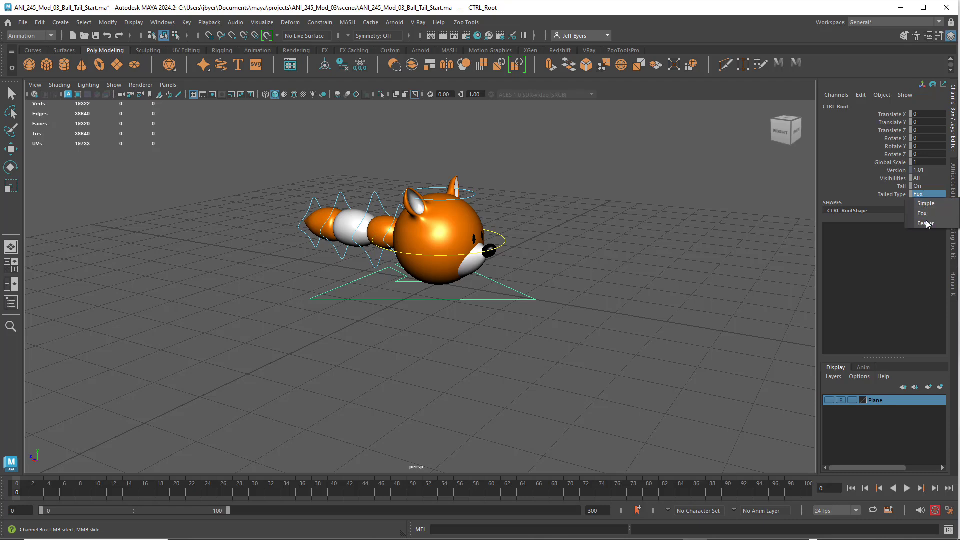
pyautogui.click(929, 225)
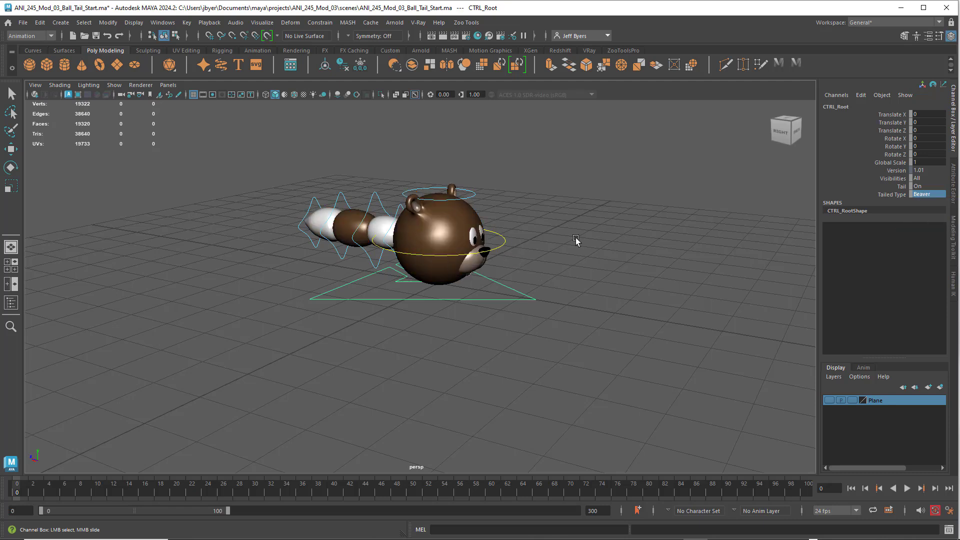
pyautogui.click(926, 194)
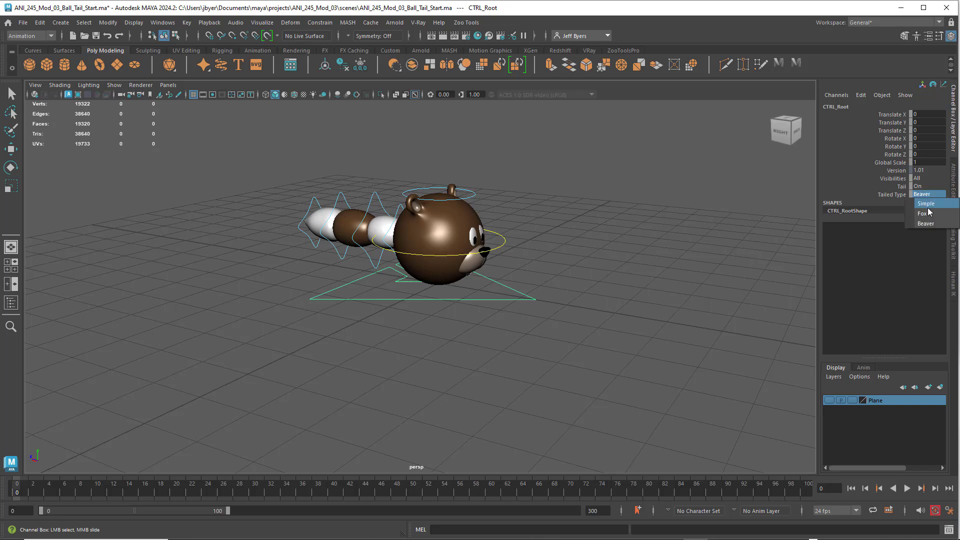
pyautogui.click(929, 202)
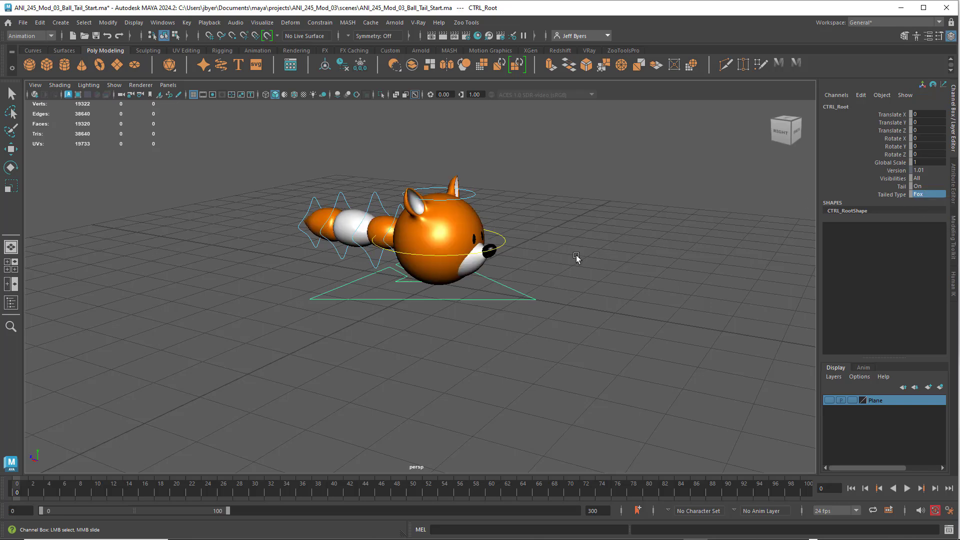
pyautogui.keyDown('alt'); pyautogui.moveTo(576, 257); pyautogui.dragTo(548, 256); pyautogui.keyUp('alt')
pyautogui.click(904, 187)
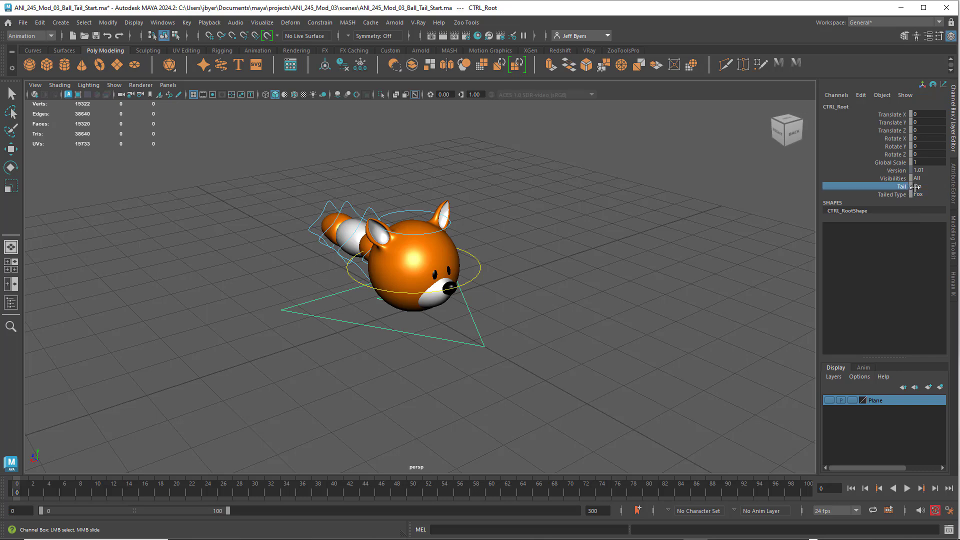
pyautogui.click(918, 186)
pyautogui.click(934, 206)
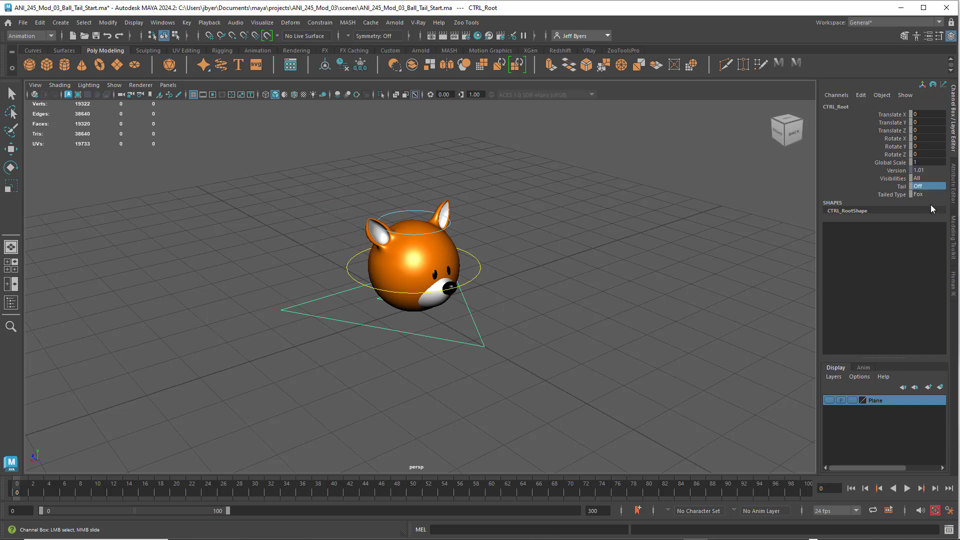
pyautogui.moveTo(445, 319)
pyautogui.keyDown('alt'); pyautogui.mouseDown()
pyautogui.moveTo(557, 306)
pyautogui.moveTo(396, 315)
pyautogui.moveTo(542, 311)
pyautogui.moveTo(461, 313)
pyautogui.mouseUp(); pyautogui.keyUp('alt')
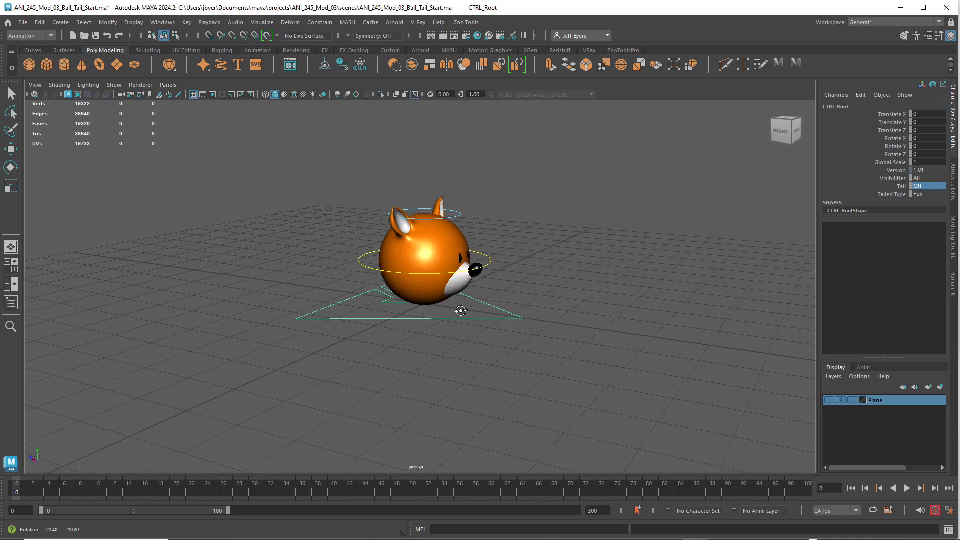
pyautogui.click(919, 187)
pyautogui.click(920, 195)
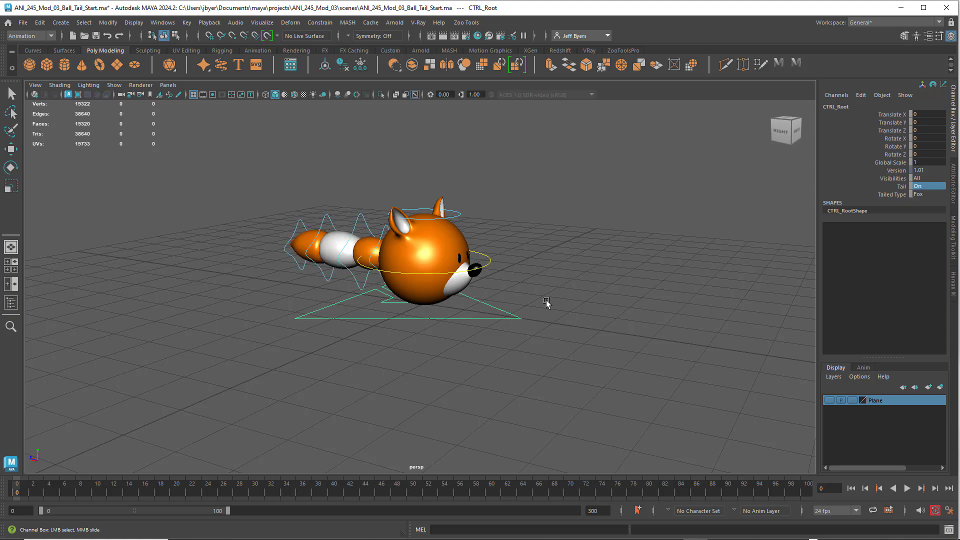
pyautogui.moveTo(495, 333)
pyautogui.keyDown('alt'); pyautogui.mouseDown()
pyautogui.moveTo(550, 332)
pyautogui.moveTo(416, 337)
pyautogui.moveTo(559, 336)
pyautogui.moveTo(416, 337)
pyautogui.moveTo(510, 339)
pyautogui.moveTo(487, 330)
pyautogui.mouseUp(); pyautogui.keyUp('alt')
pyautogui.keyDown('alt'); pyautogui.moveTo(434, 248); pyautogui.dragTo(428, 242); pyautogui.keyUp('alt')
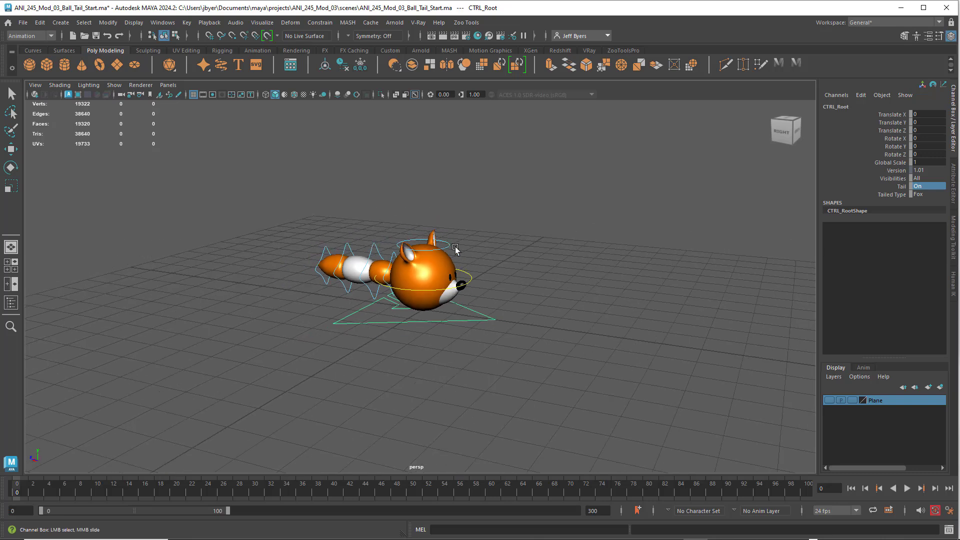
pyautogui.scroll(5, 455, 247)
pyautogui.moveTo(465, 250)
pyautogui.keyDown('alt'); pyautogui.mouseDown(button='middle')
pyautogui.moveTo(462, 238)
pyautogui.moveTo(463, 247)
pyautogui.mouseUp(button='middle'); pyautogui.keyUp('alt')
pyautogui.scroll(2, 463, 247)
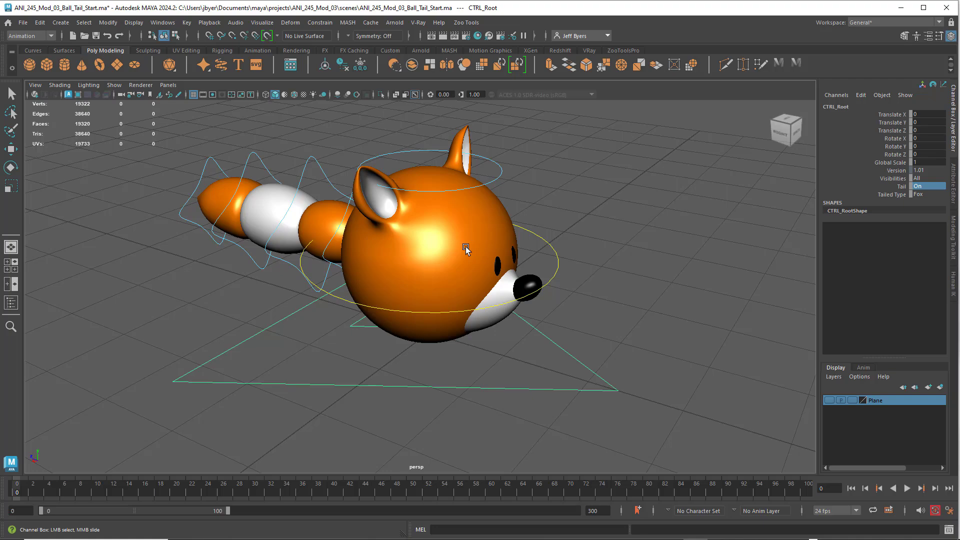
pyautogui.moveTo(443, 264)
pyautogui.keyDown('alt'); pyautogui.mouseDown()
pyautogui.moveTo(381, 261)
pyautogui.moveTo(450, 250)
pyautogui.moveTo(450, 265)
pyautogui.moveTo(447, 249)
pyautogui.moveTo(514, 253)
pyautogui.moveTo(449, 256)
pyautogui.mouseUp(); pyautogui.keyUp('alt')
# With the Select tool, pick CTRL_kuyruk_01, then add CTRL_kuyruk_02, _03 and _04
pyautogui.click(385, 230)
pyautogui.press('e')
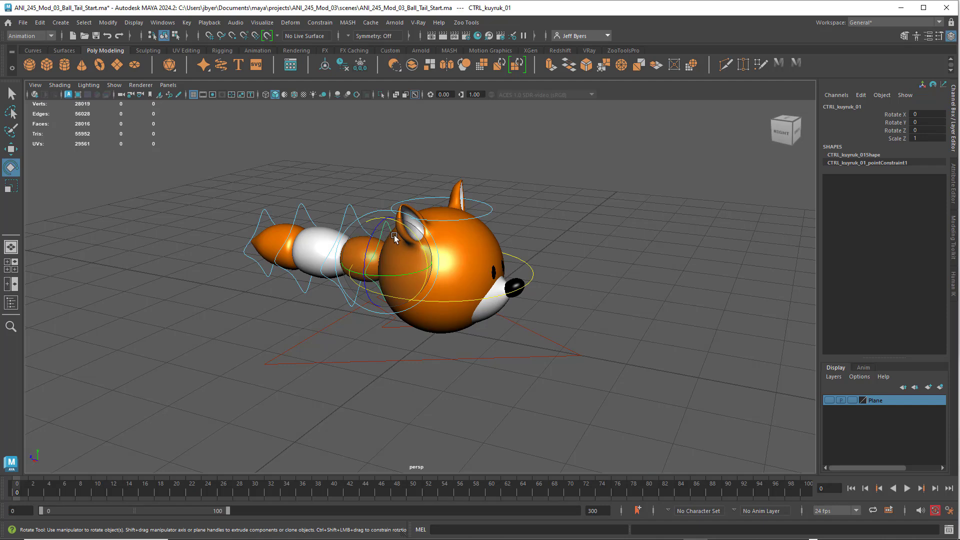
pyautogui.click(393, 235)
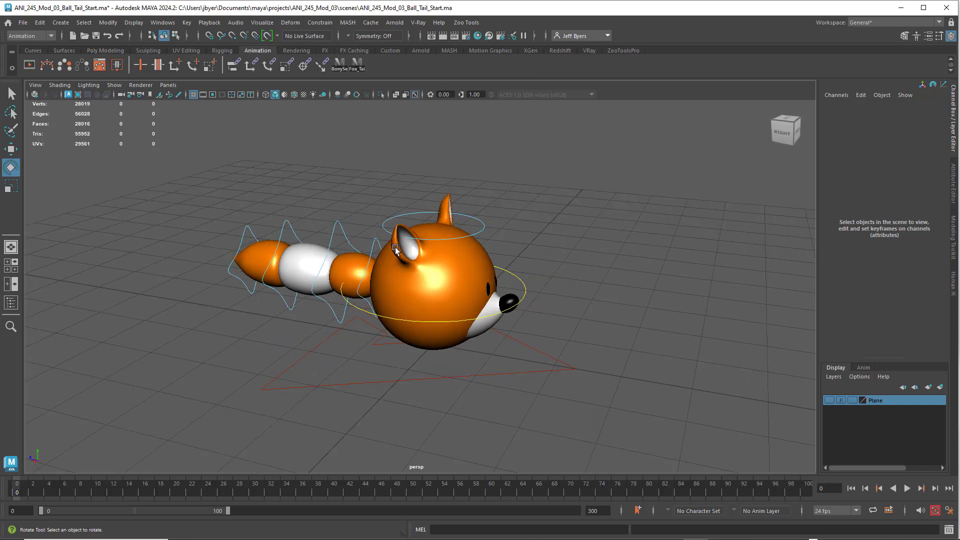
pyautogui.click(339, 230)
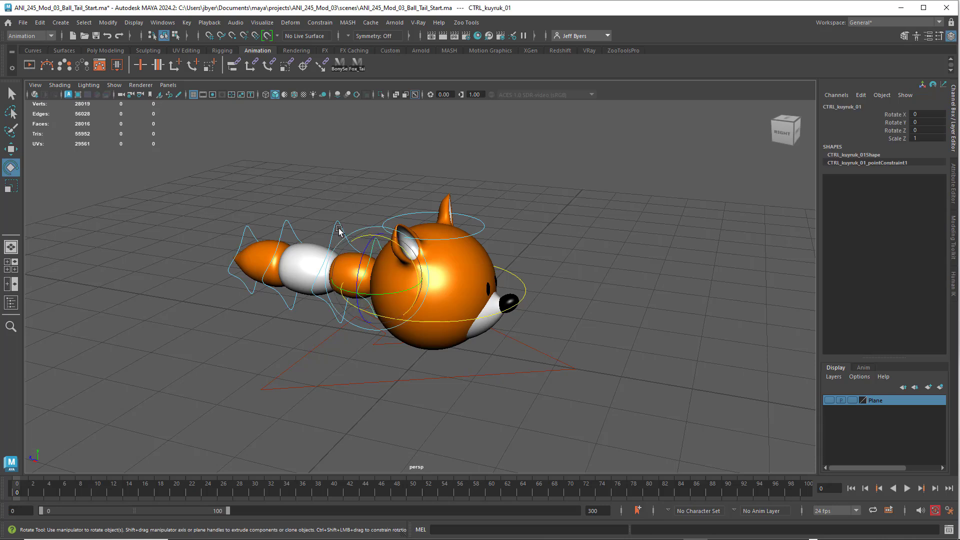
pyautogui.press('q')
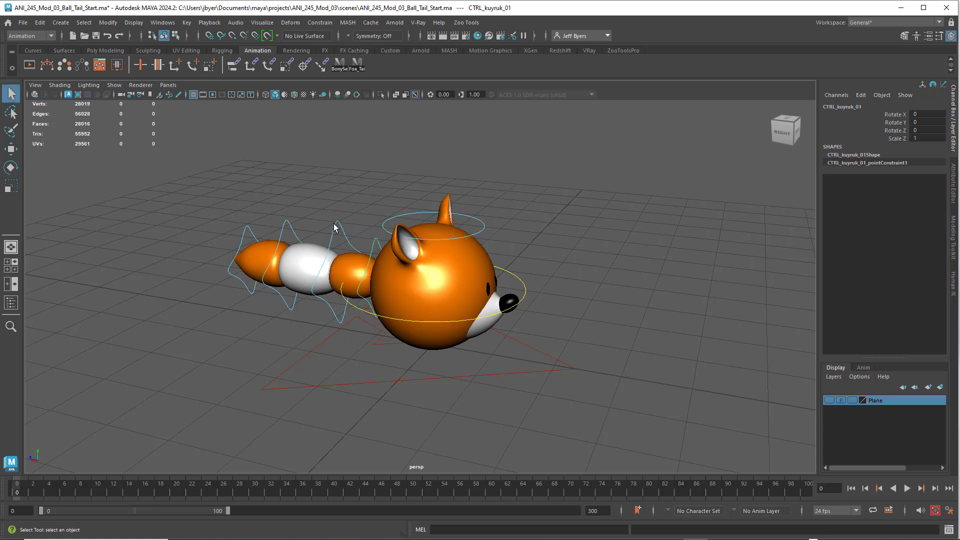
pyautogui.click(304, 230)
pyautogui.click(287, 224)
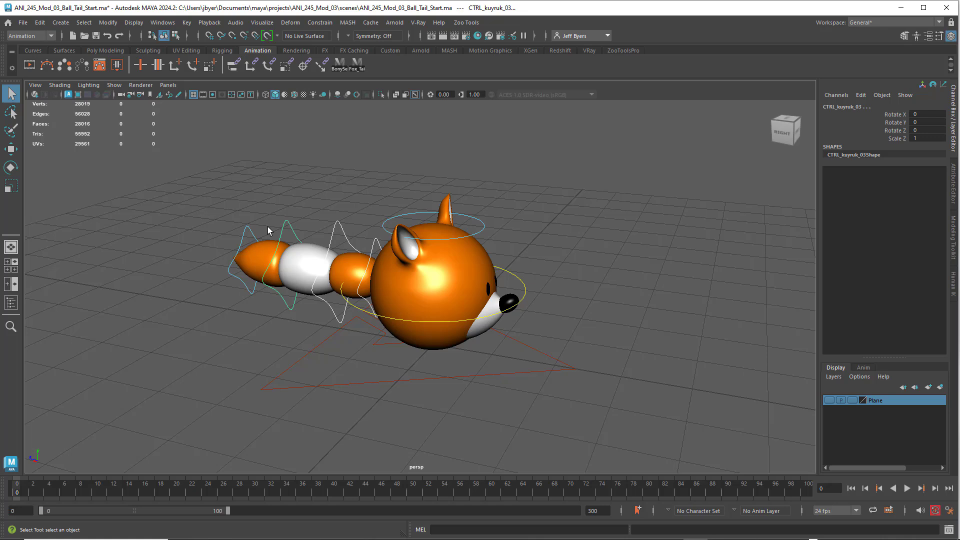
pyautogui.click(357, 237)
# Create a Quick Select Set named Fox_Tail from the tail controls and add it to the shelf
pyautogui.click(60, 22)
pyautogui.moveTo(80, 261)
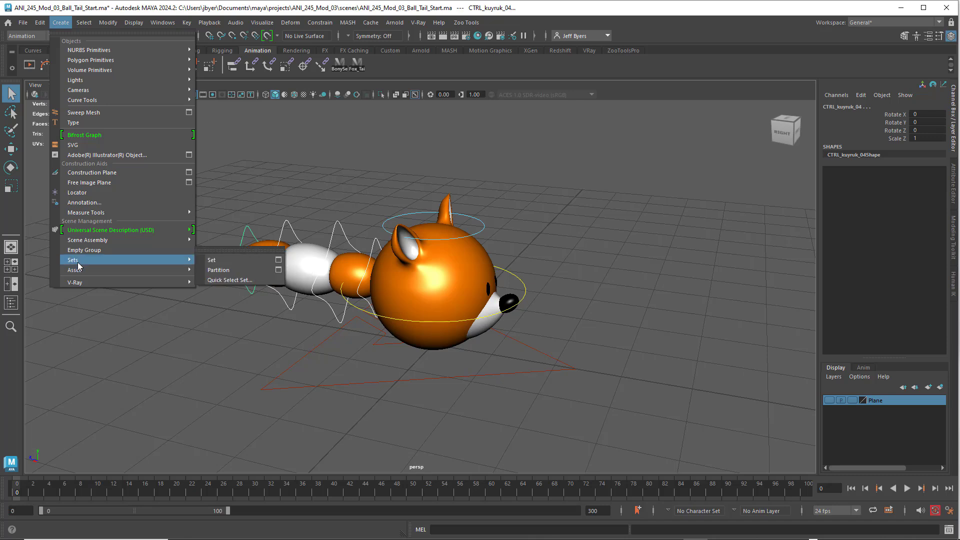
pyautogui.click(231, 280)
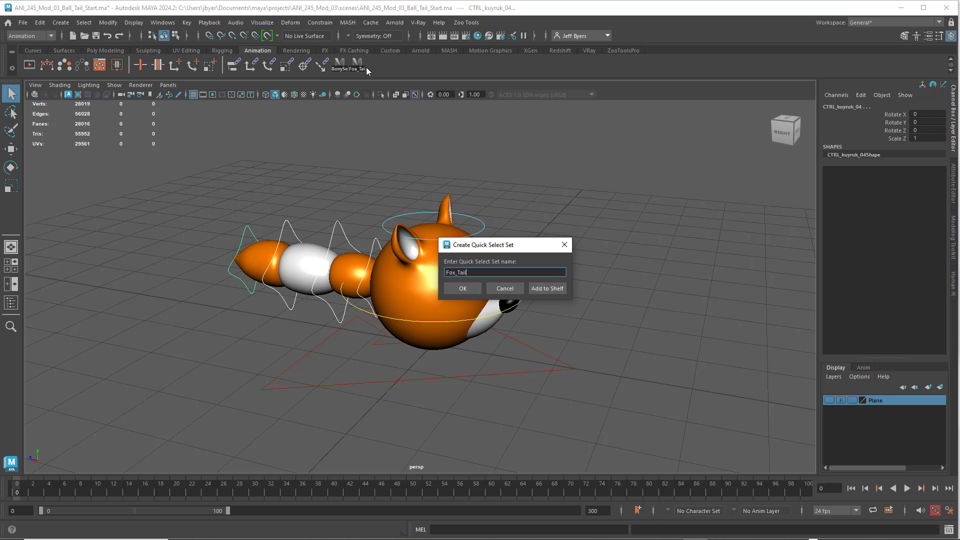
pyautogui.click(565, 246)
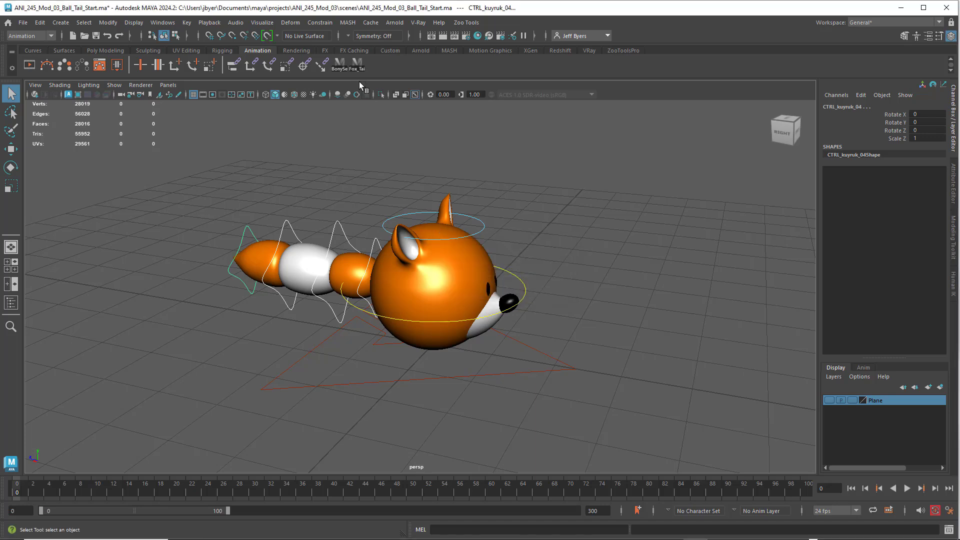
pyautogui.click(389, 138)
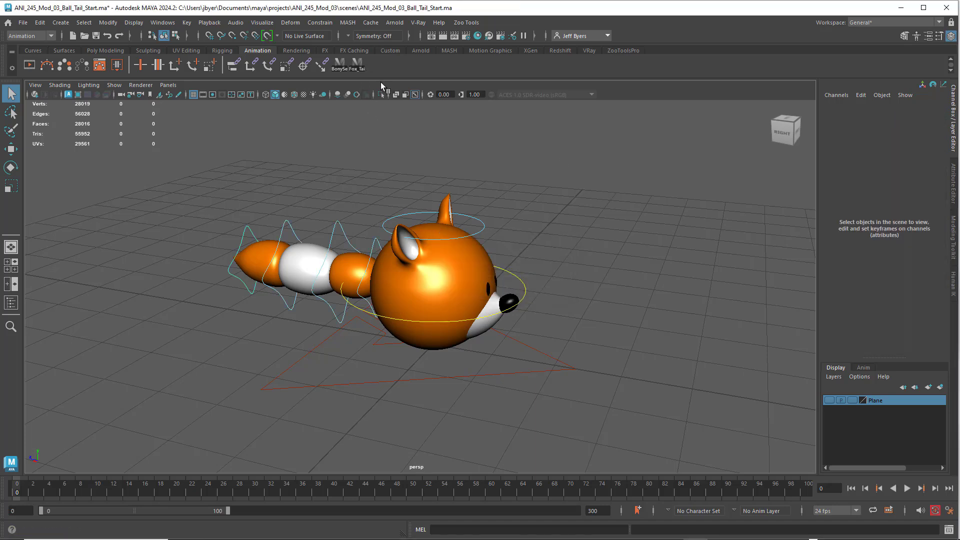
pyautogui.click(372, 244)
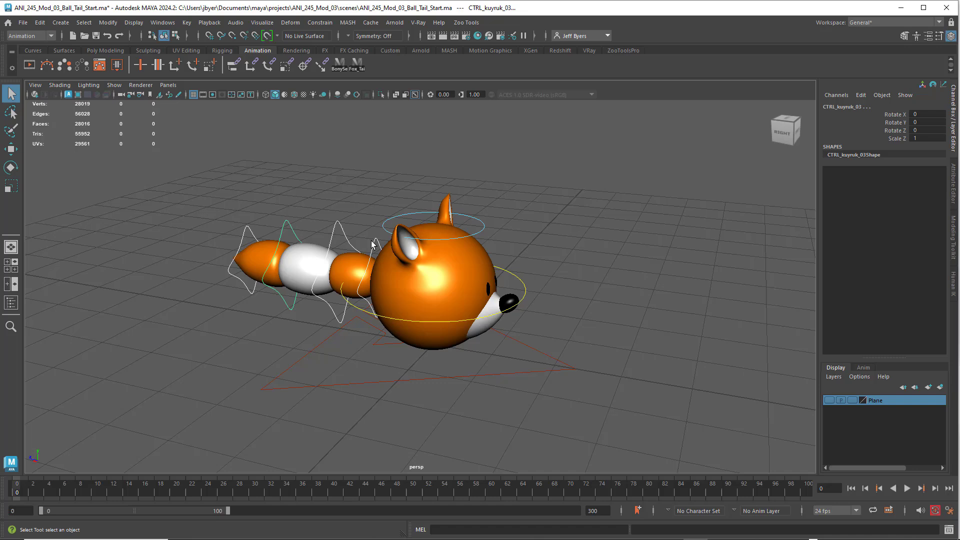
pyautogui.keyDown('alt'); pyautogui.moveTo(373, 244); pyautogui.dragTo(379, 225); pyautogui.keyUp('alt')
pyautogui.press('e')
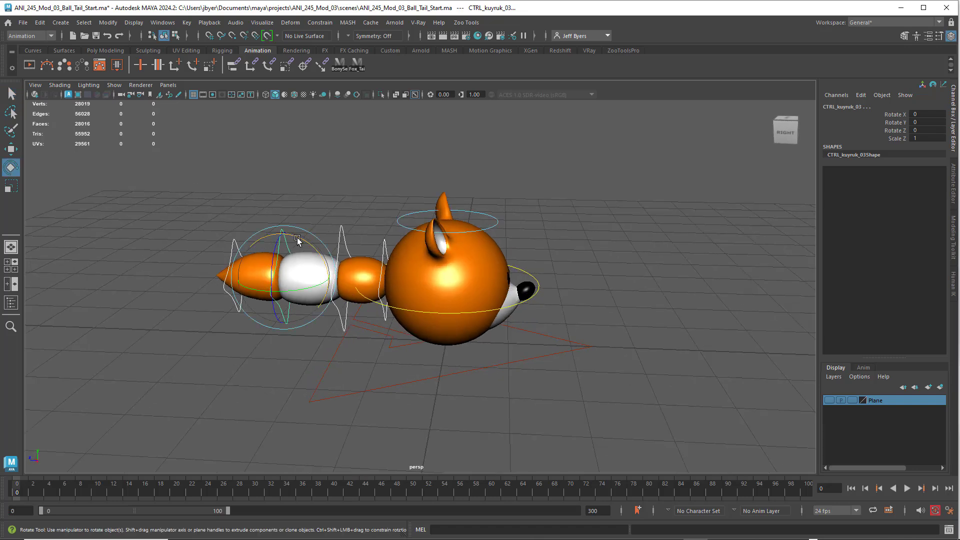
pyautogui.moveTo(297, 238); pyautogui.dragTo(266, 239)
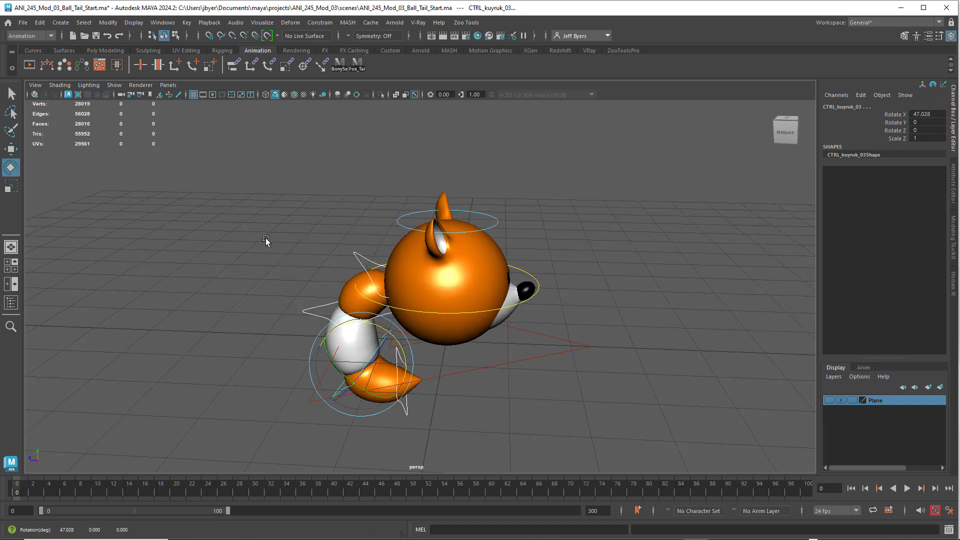
pyautogui.hotkey('ctrl', 'z')
pyautogui.click(384, 246)
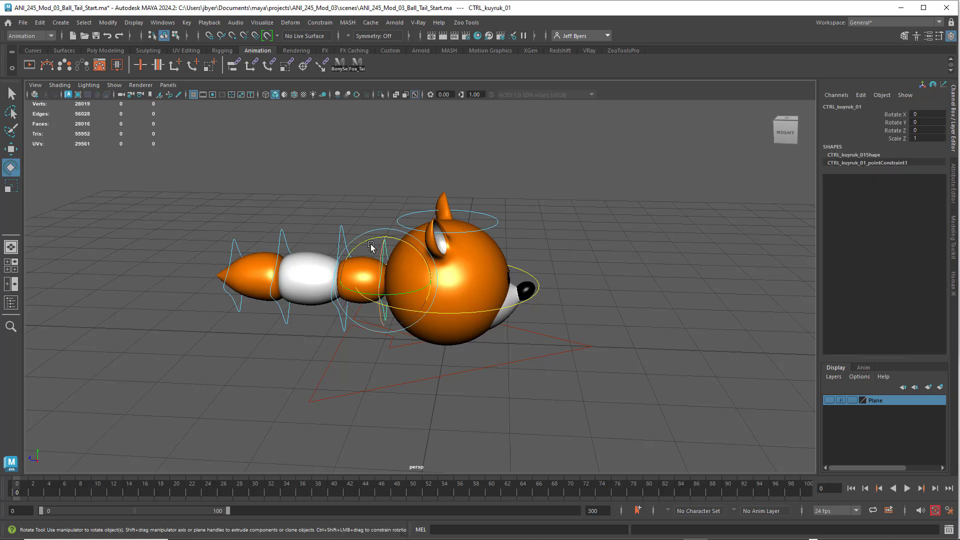
pyautogui.click(342, 231)
pyautogui.click(287, 232)
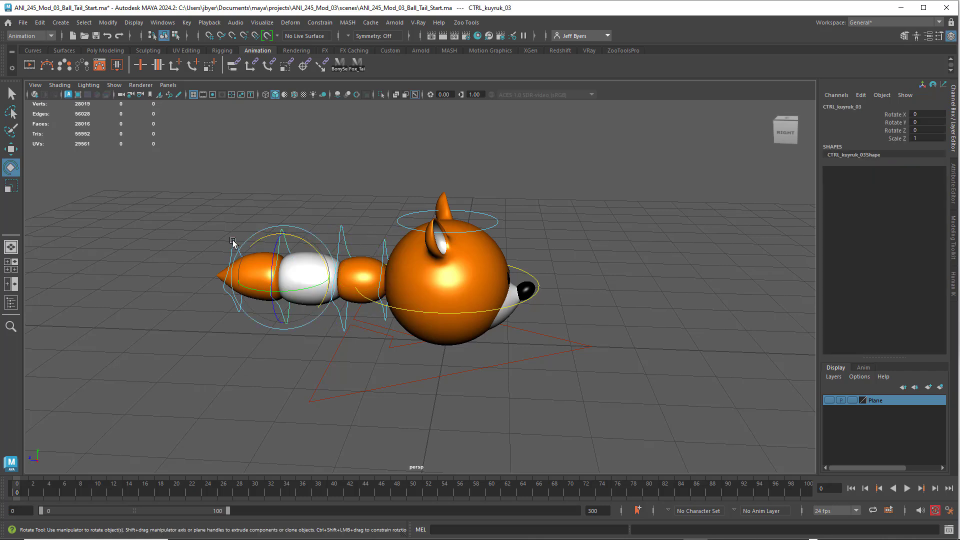
pyautogui.click(236, 243)
pyautogui.click(365, 208)
pyautogui.keyDown('alt'); pyautogui.moveTo(574, 250); pyautogui.dragTo(530, 248); pyautogui.keyUp('alt')
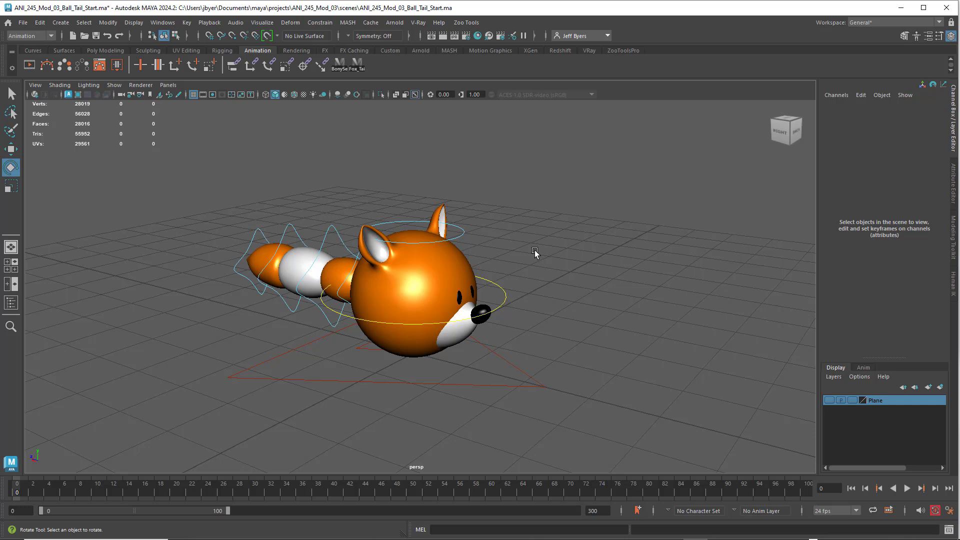
pyautogui.click(505, 297)
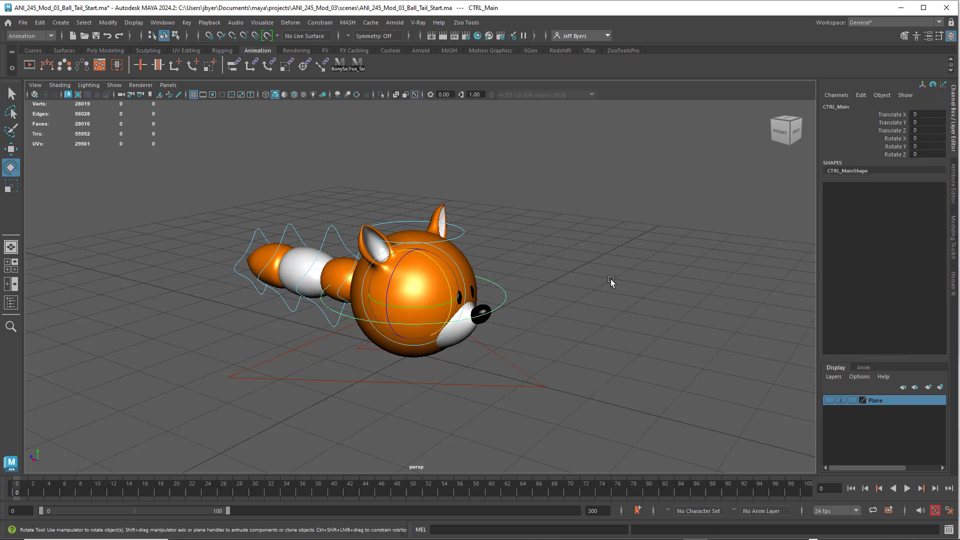